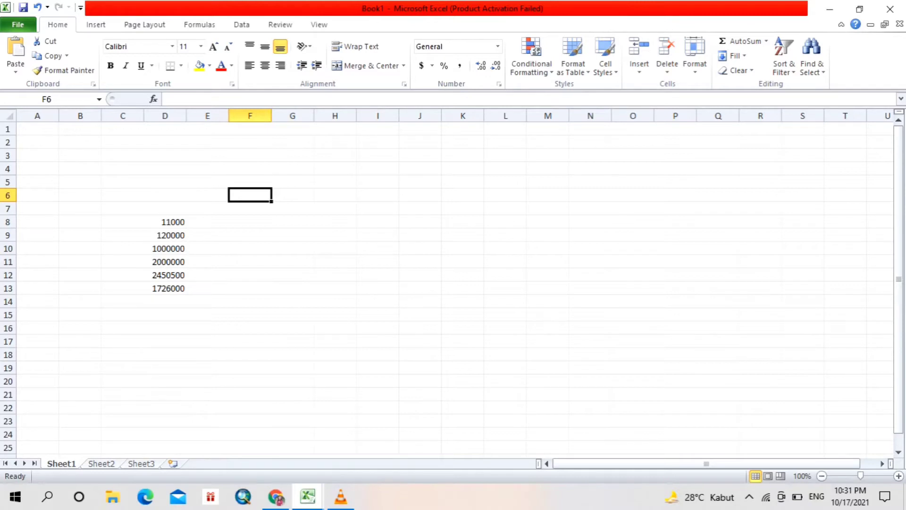
pyautogui.click(208, 221)
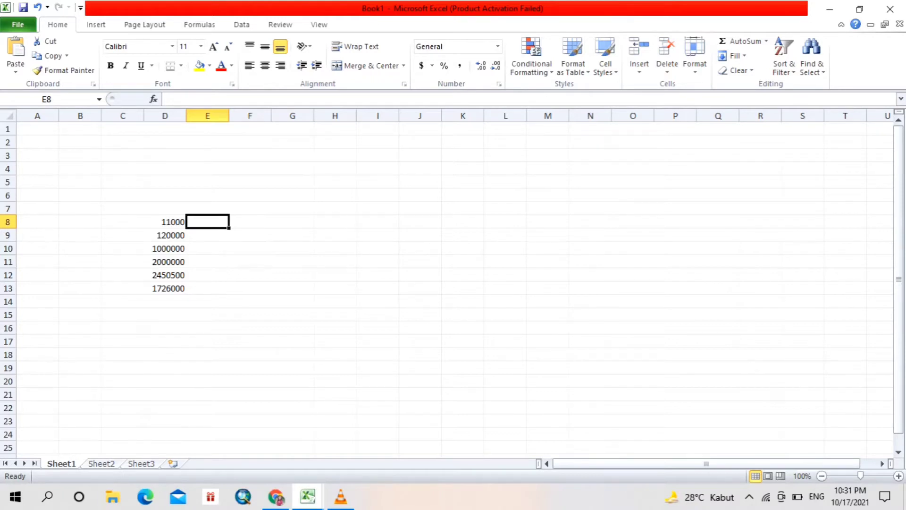
pyautogui.write('=up')
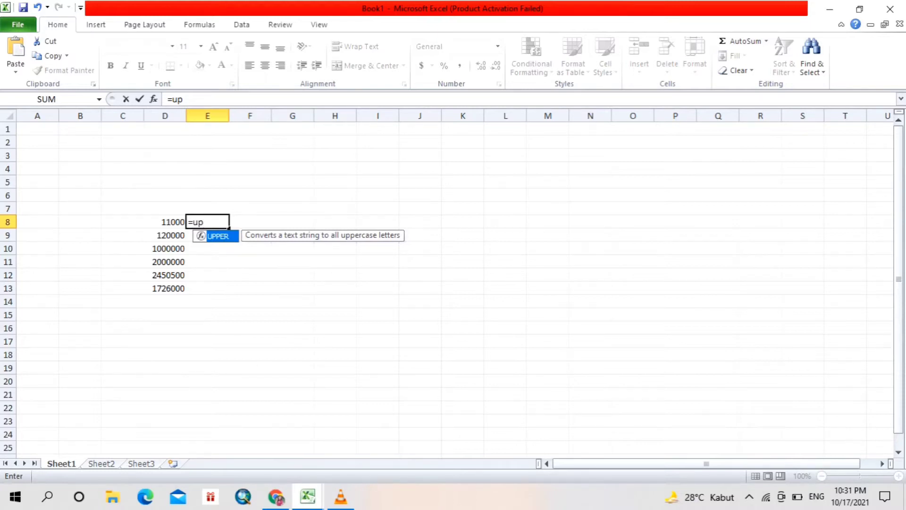
pyautogui.press('BackSpace')
pyautogui.press('BackSpace')
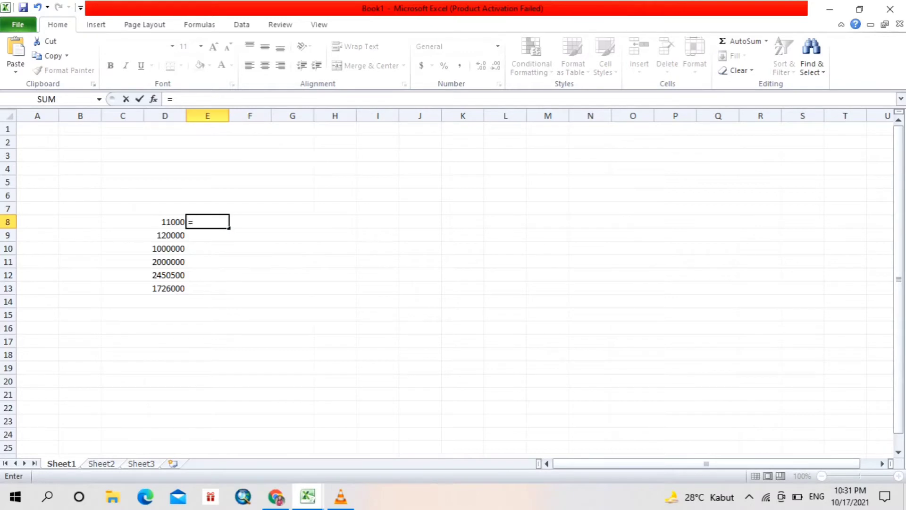
pyautogui.write('ter')
pyautogui.press('BackSpace')
pyautogui.press('BackSpace')
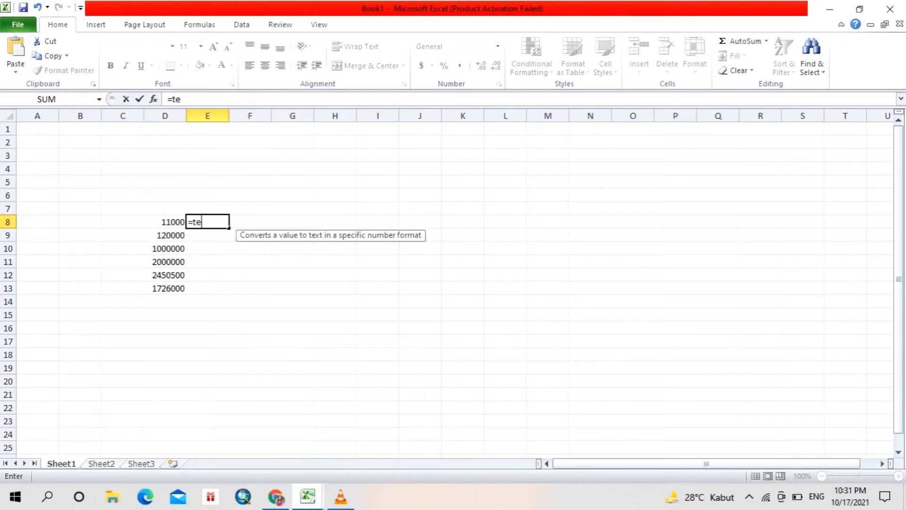
pyautogui.press('BackSpace')
pyautogui.press('BackSpace')
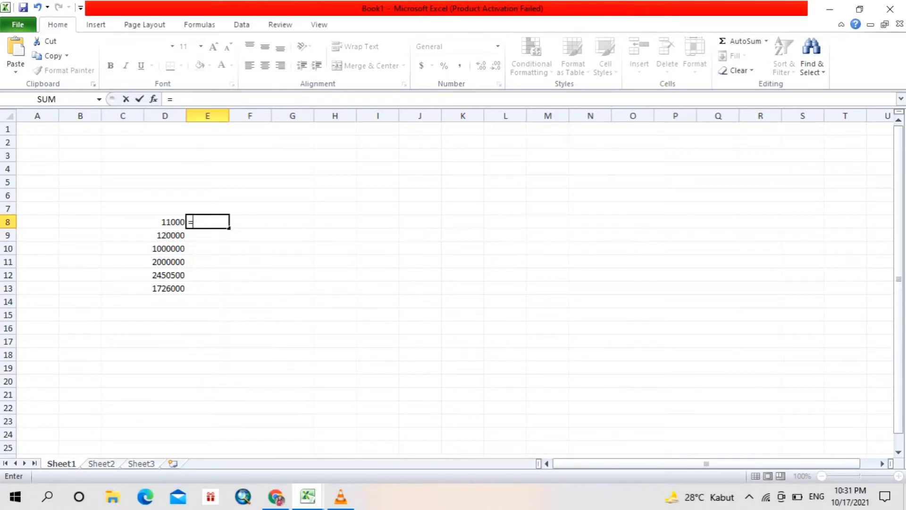
pyautogui.click(208, 248)
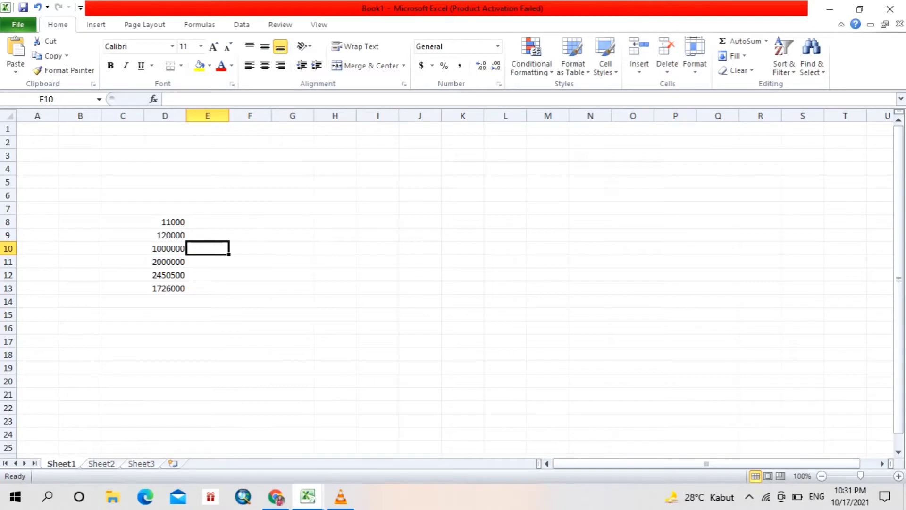
pyautogui.click(277, 496)
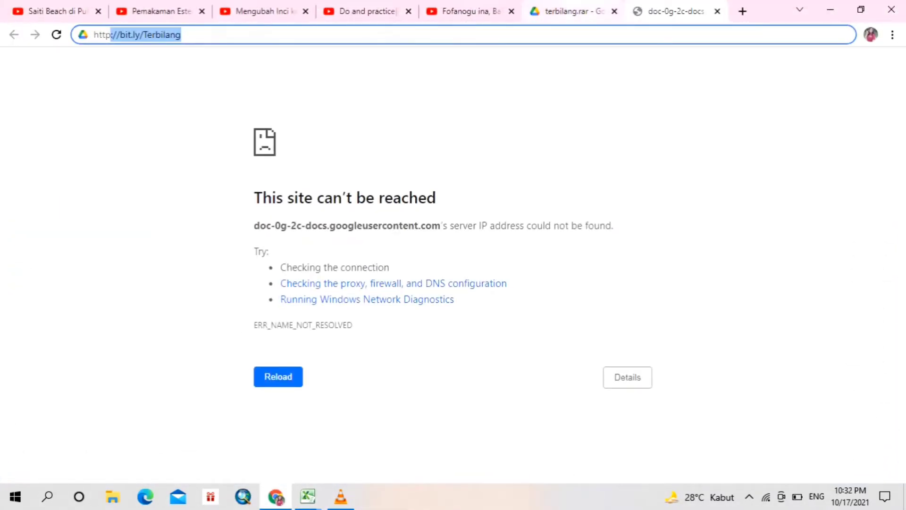
pyautogui.click(567, 11)
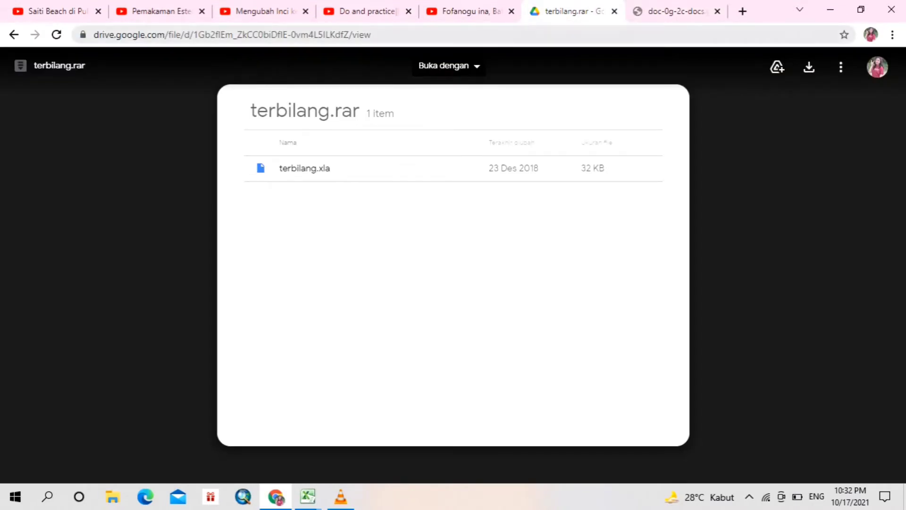
pyautogui.click(232, 34)
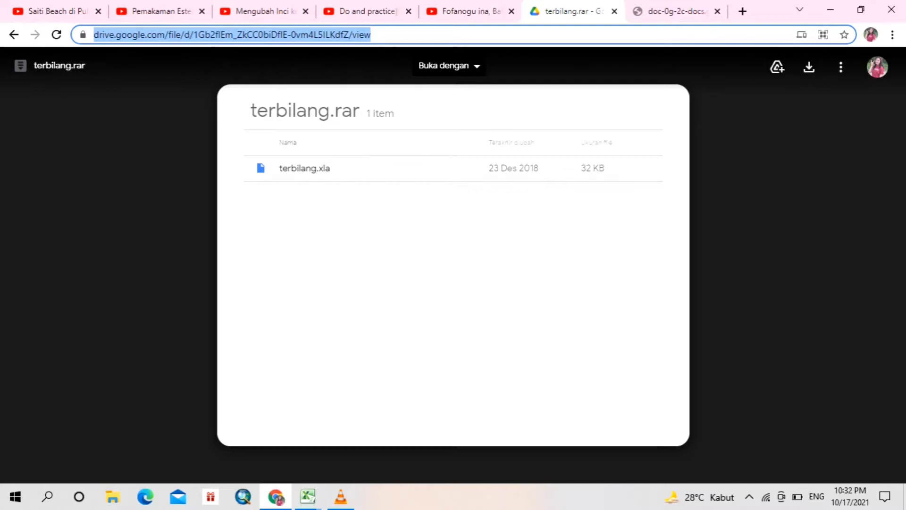
pyautogui.write('http://bit.ly/Terbilang')
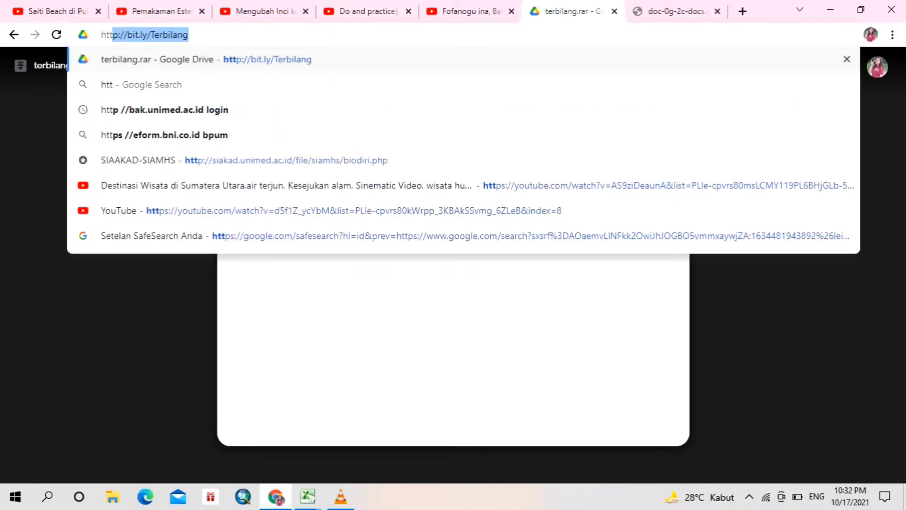
pyautogui.press('Return')
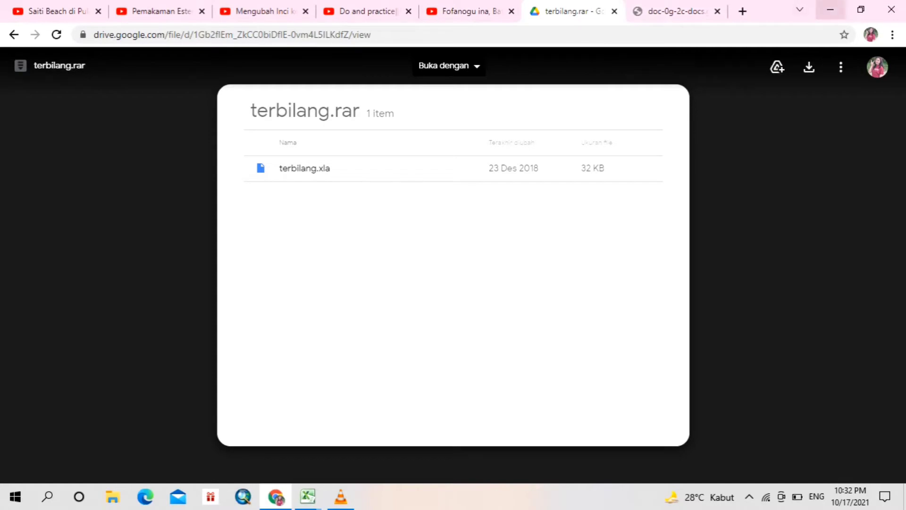
pyautogui.click(831, 9)
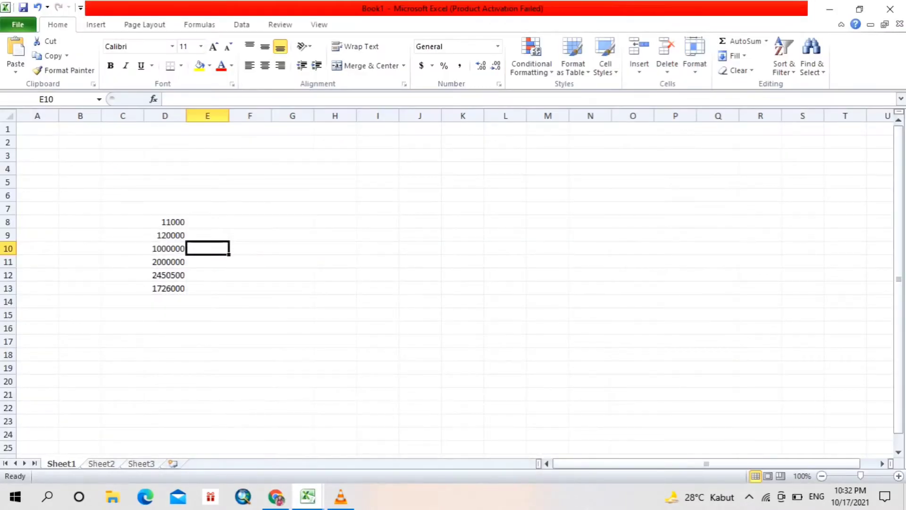
# - Locate the terbilang add-in file in the terbilang (2) folder on Data (E:) using File Explorer
pyautogui.click(113, 497)
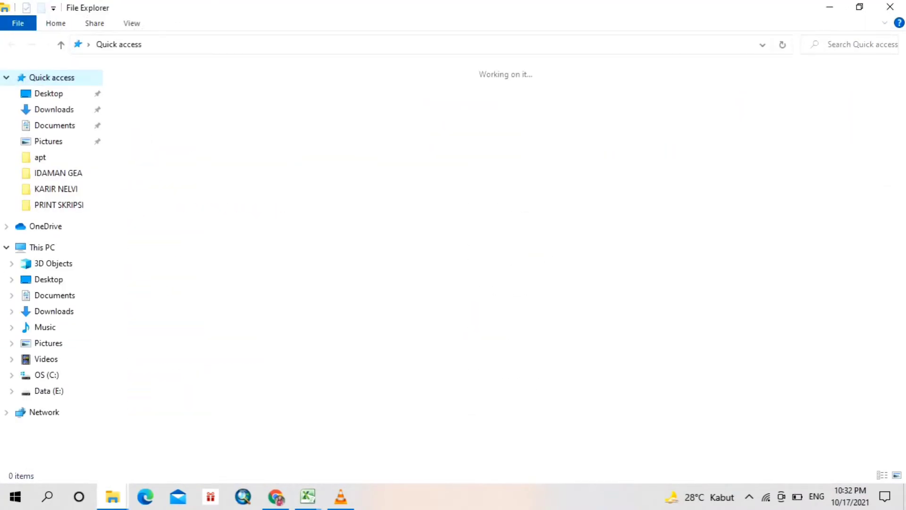
pyautogui.click(45, 391)
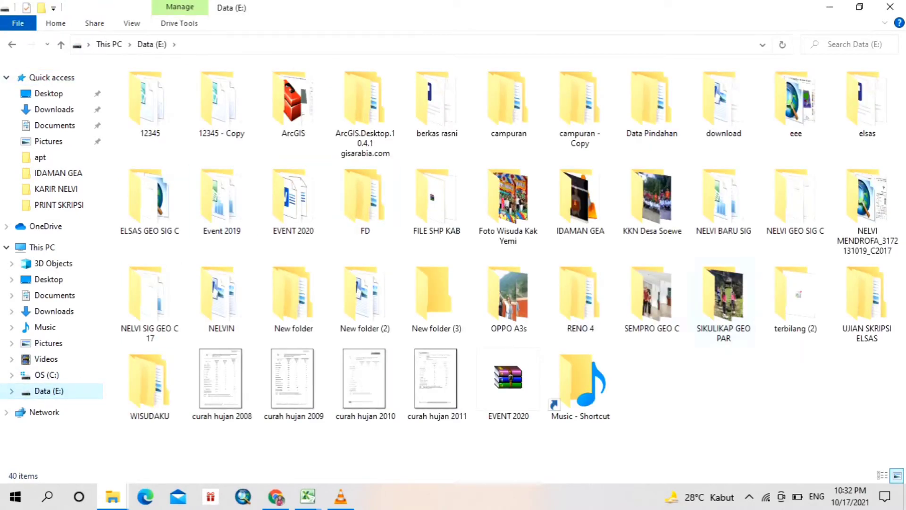
pyautogui.click(796, 297)
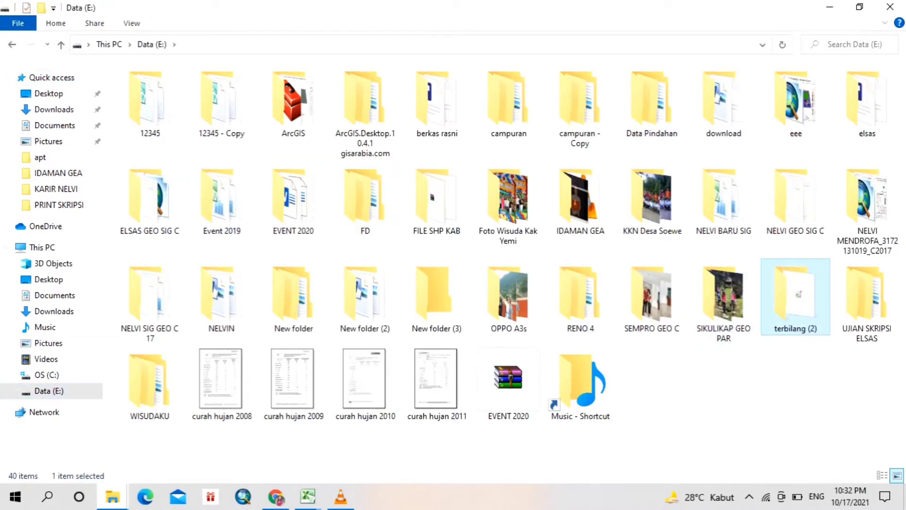
pyautogui.doubleClick(796, 297)
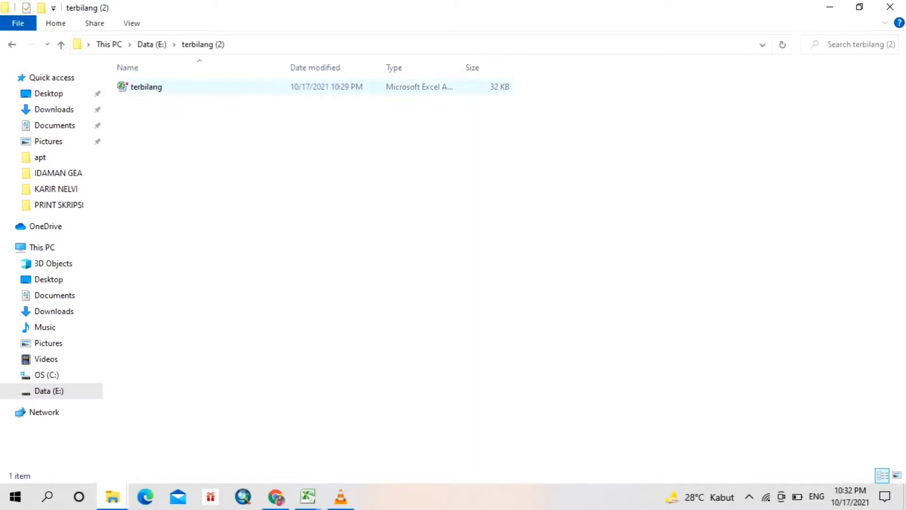
pyautogui.click(146, 87)
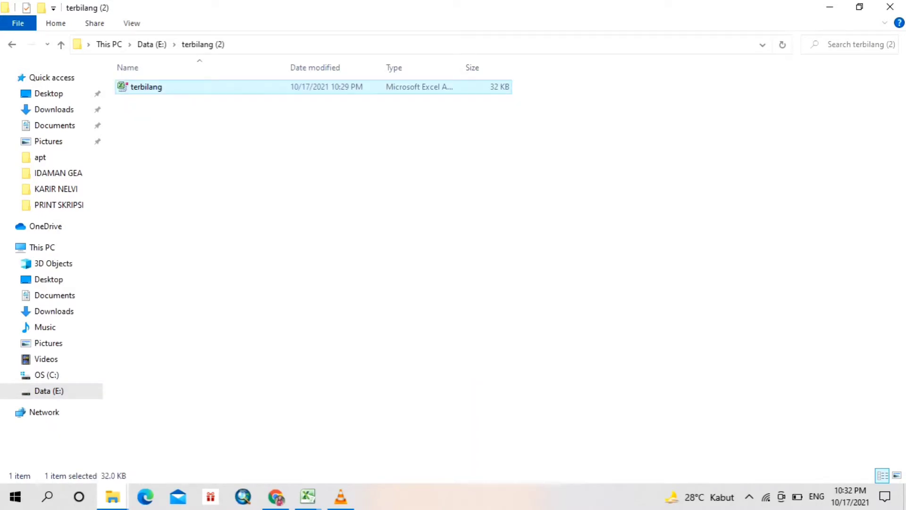
pyautogui.click(830, 7)
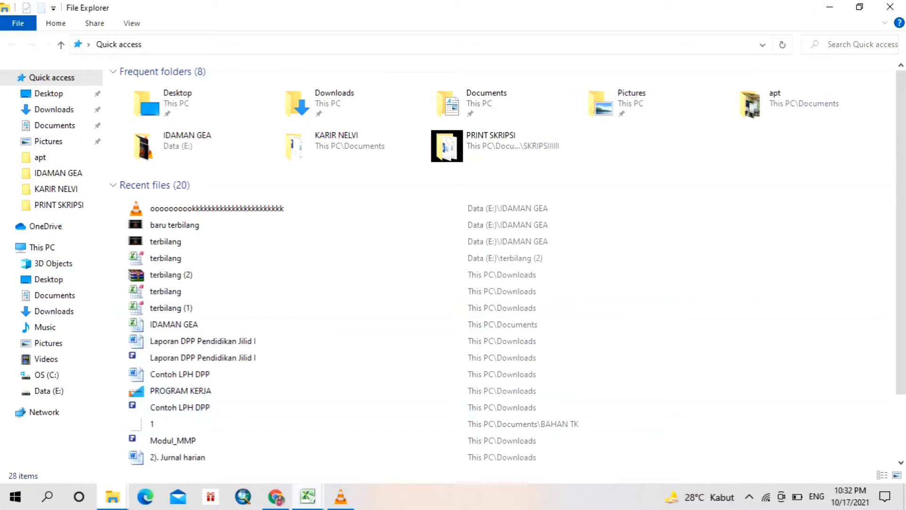
# - Return to Book1 in Excel and enable Trust Center logging in the Trust Center's Message Bar settings
pyautogui.click(308, 497)
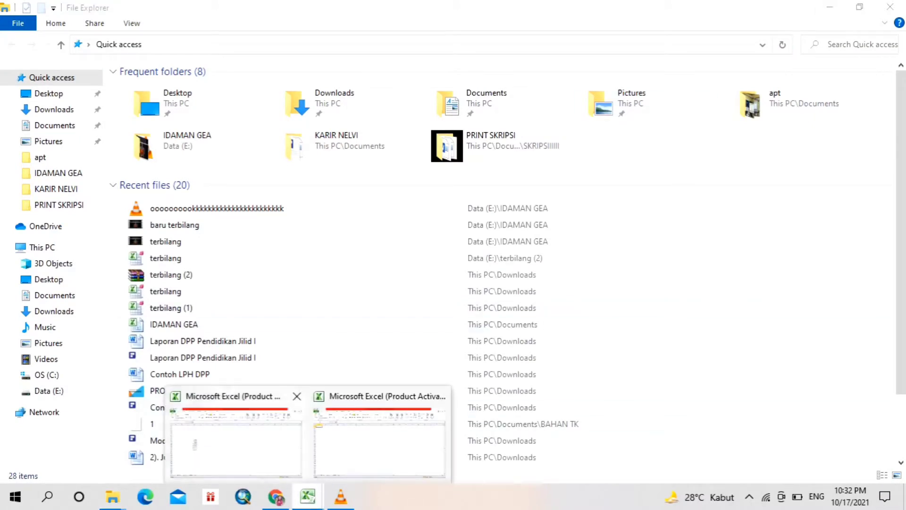
pyautogui.click(236, 444)
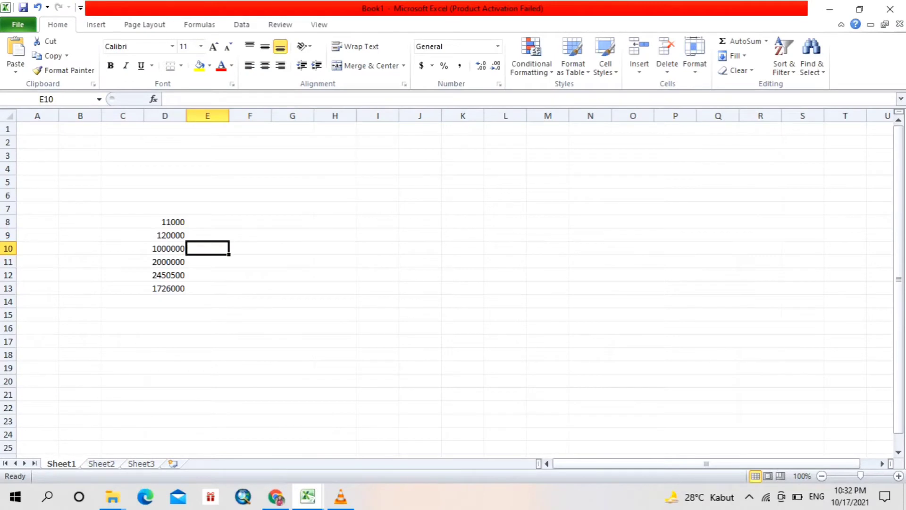
pyautogui.click(18, 24)
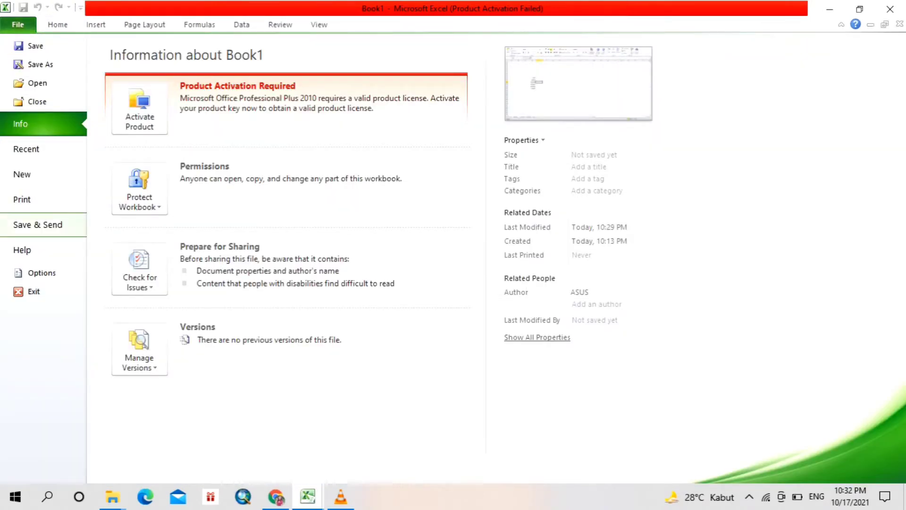
pyautogui.click(35, 273)
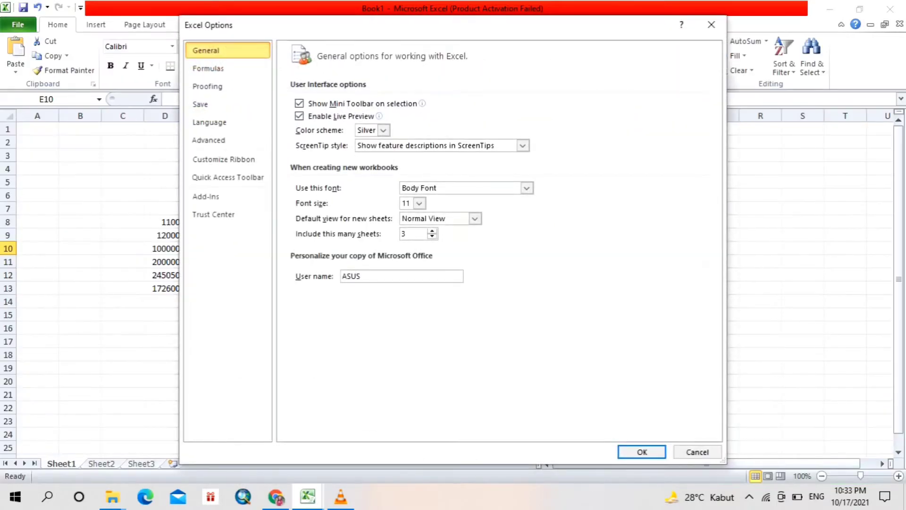
pyautogui.click(213, 214)
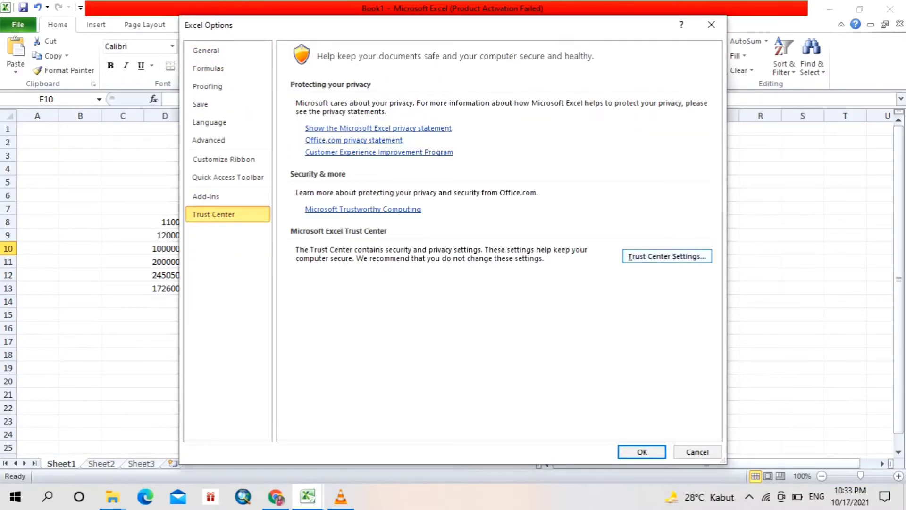
pyautogui.click(667, 256)
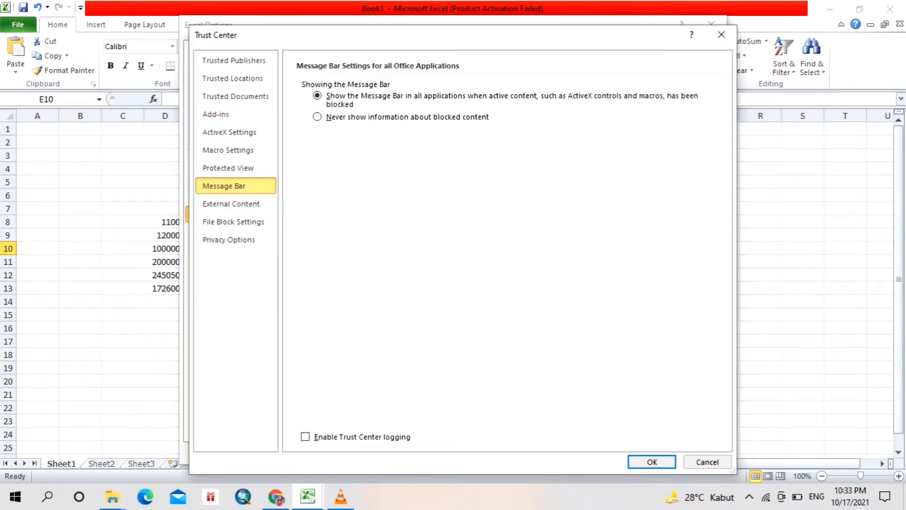
pyautogui.click(305, 436)
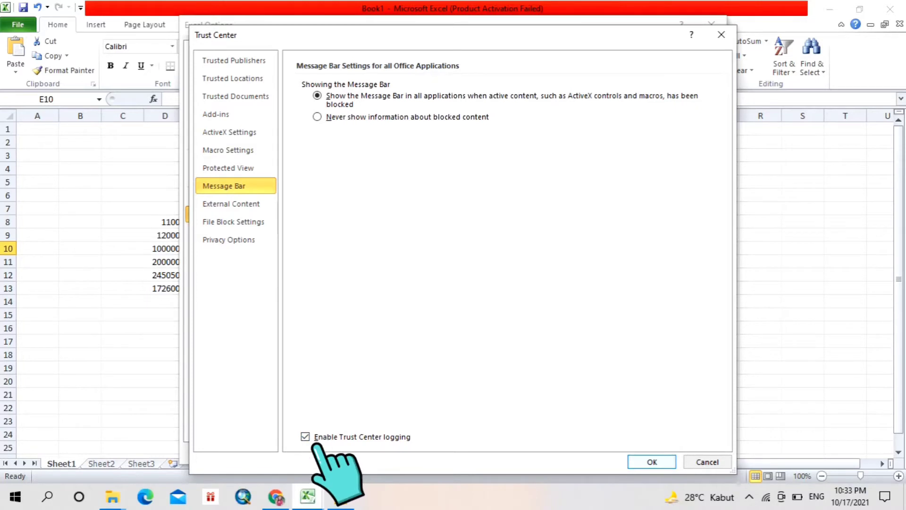
pyautogui.press('Return')
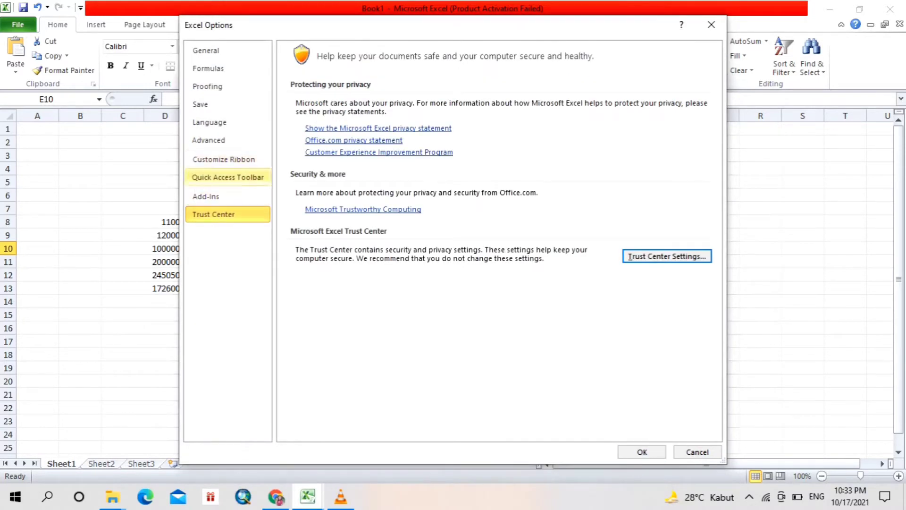
# - Open the Excel Add-ins manager from the program options and start browsing for an add-in file
pyautogui.click(222, 196)
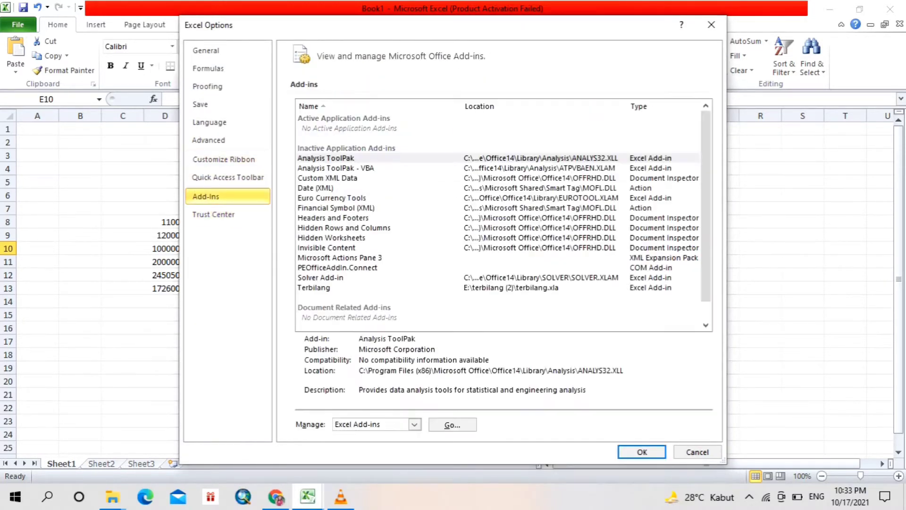
pyautogui.click(469, 431)
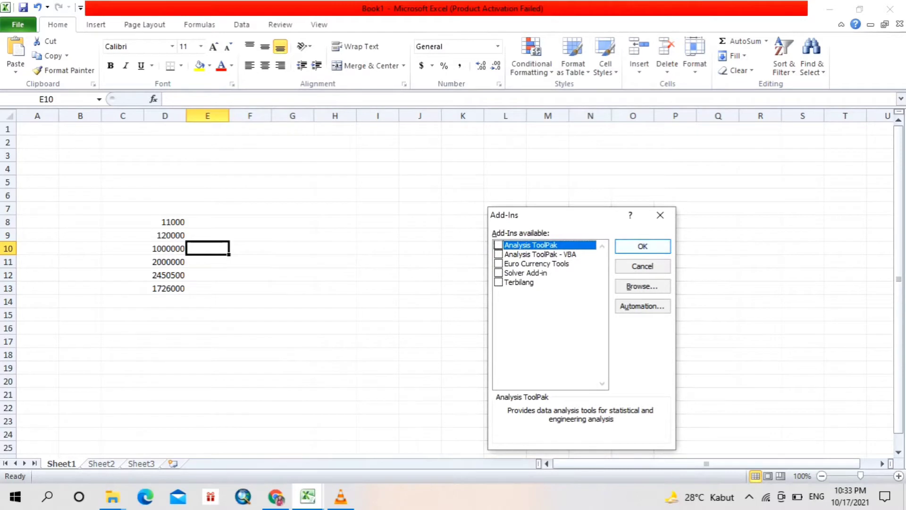
pyautogui.click(643, 286)
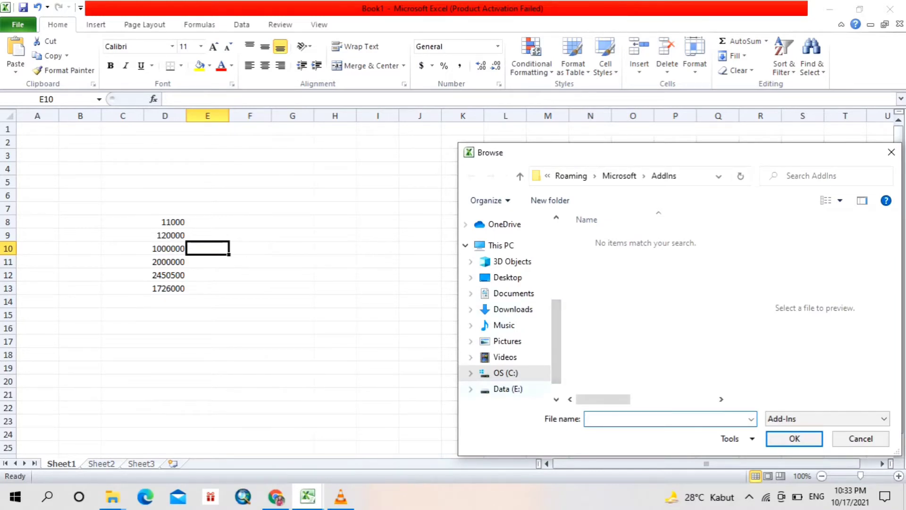
# - Open the terbilang (2) folder on Data (E:) in the add-in file browser
pyautogui.click(507, 388)
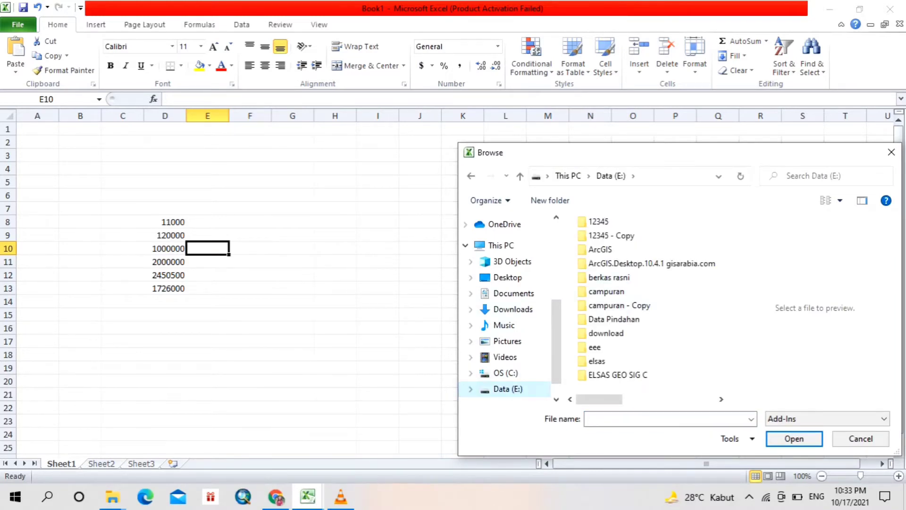
pyautogui.click(646, 306)
pyautogui.press('Down')
pyautogui.press('Down')
pyautogui.press('Down')
pyautogui.press('Down')
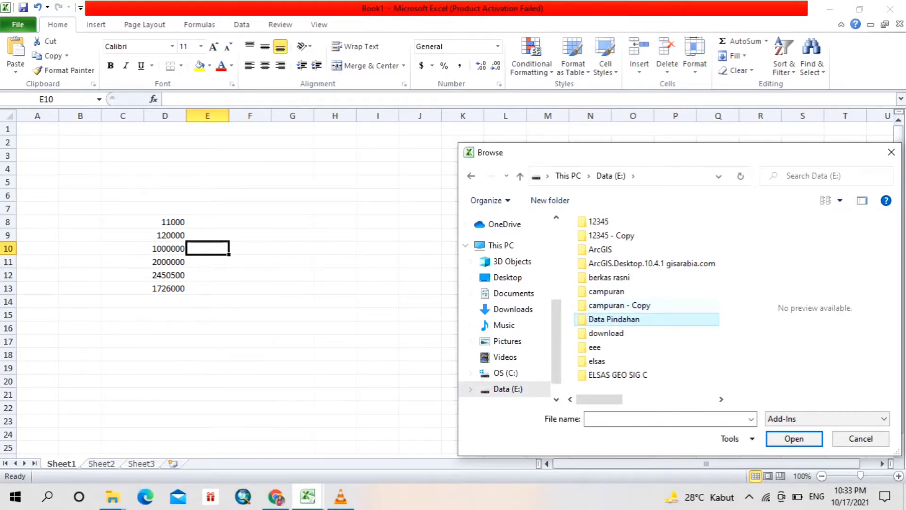
pyautogui.press('Down')
pyautogui.press('Down')
pyautogui.press('Down')
pyautogui.press('Down')
pyautogui.press('Down')
pyautogui.press('Down')
pyautogui.press('Down')
pyautogui.press('Down')
pyautogui.press('Down')
pyautogui.press('Down')
pyautogui.press('Down')
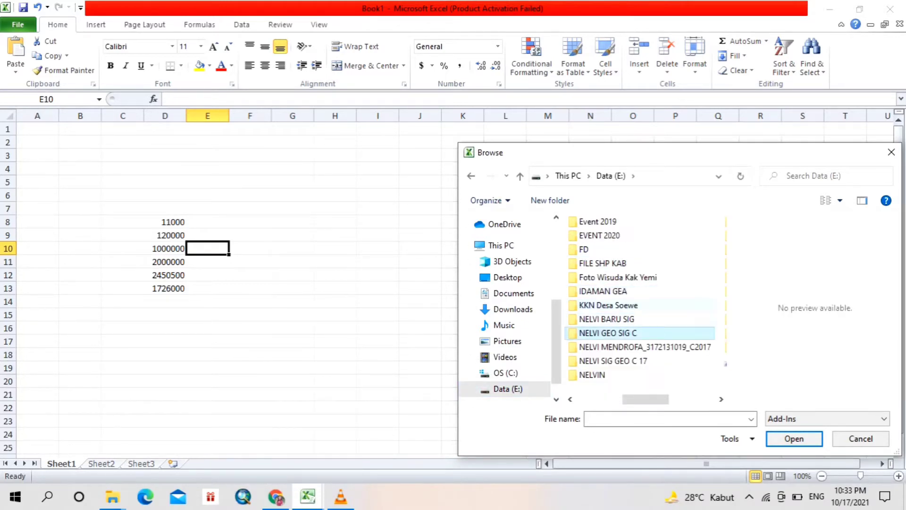
pyautogui.press('Down')
pyautogui.press('Down')
pyautogui.press('Down')
pyautogui.press('Down')
pyautogui.press('Down')
pyautogui.press('Down')
pyautogui.press('Down')
pyautogui.press('Down')
pyautogui.press('Down')
pyautogui.press('Down')
pyautogui.press('Down')
pyautogui.press('Down')
pyautogui.press('Down')
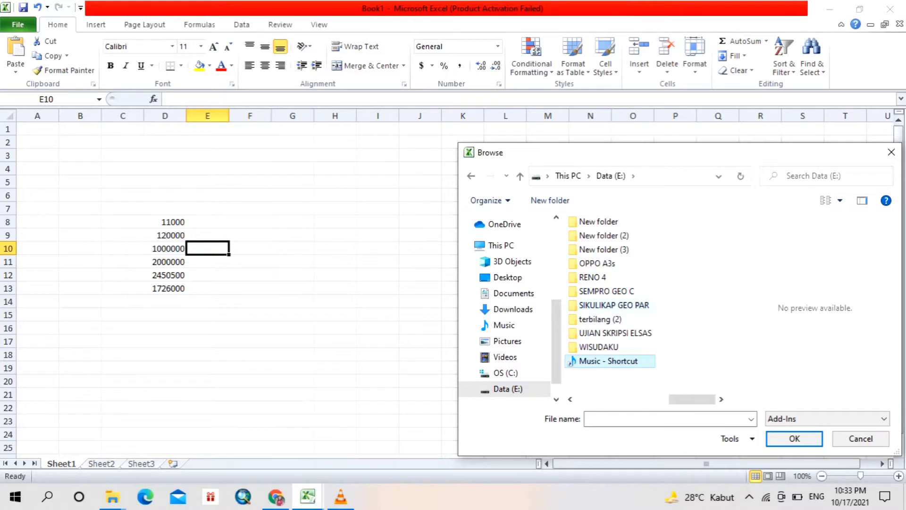
pyautogui.click(609, 319)
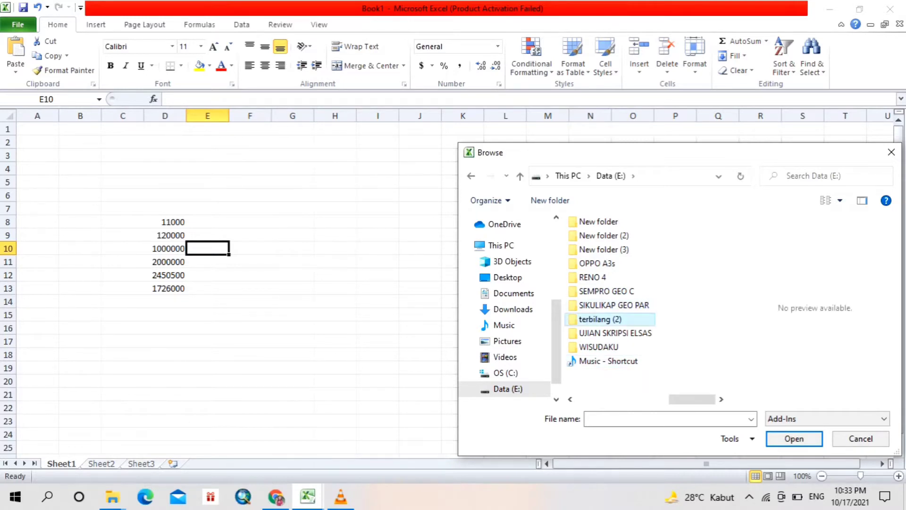
pyautogui.press('Return')
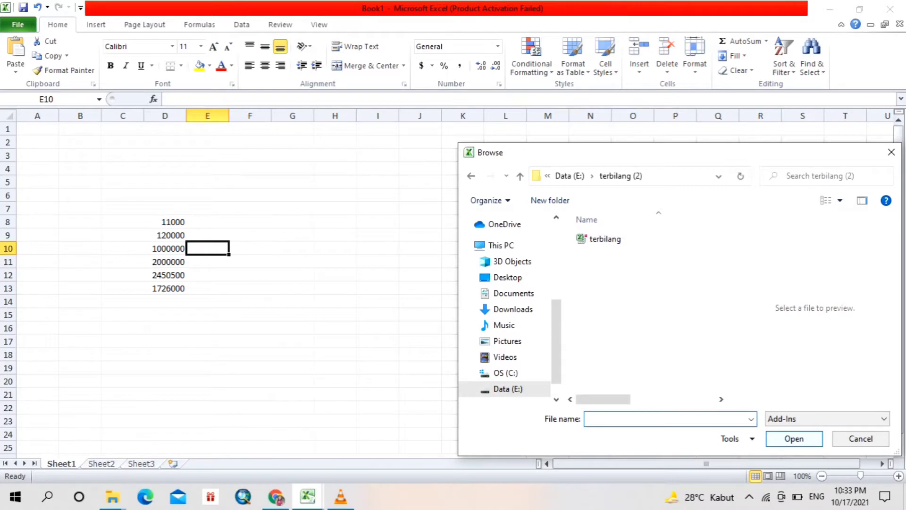
# - Load the terbilang add-in file, replace the existing copy, and confirm Terbilang as an active add-in
pyautogui.click(795, 439)
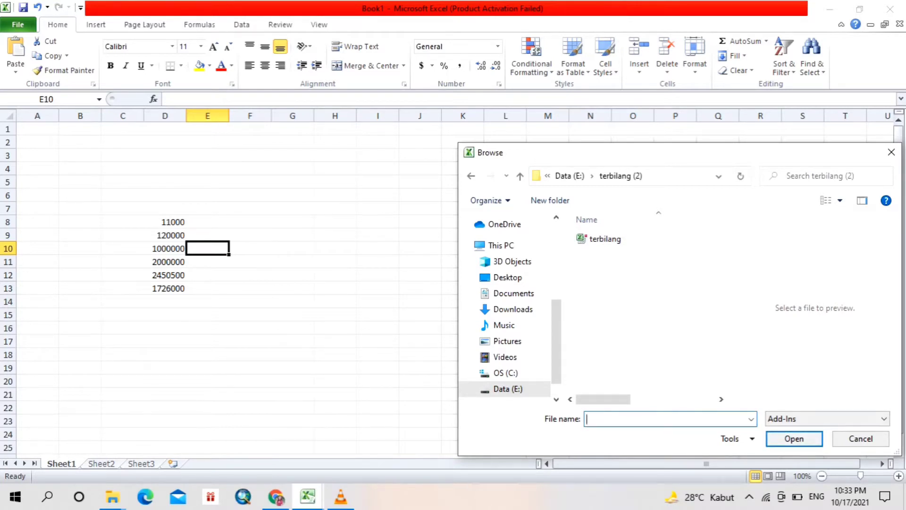
pyautogui.click(606, 239)
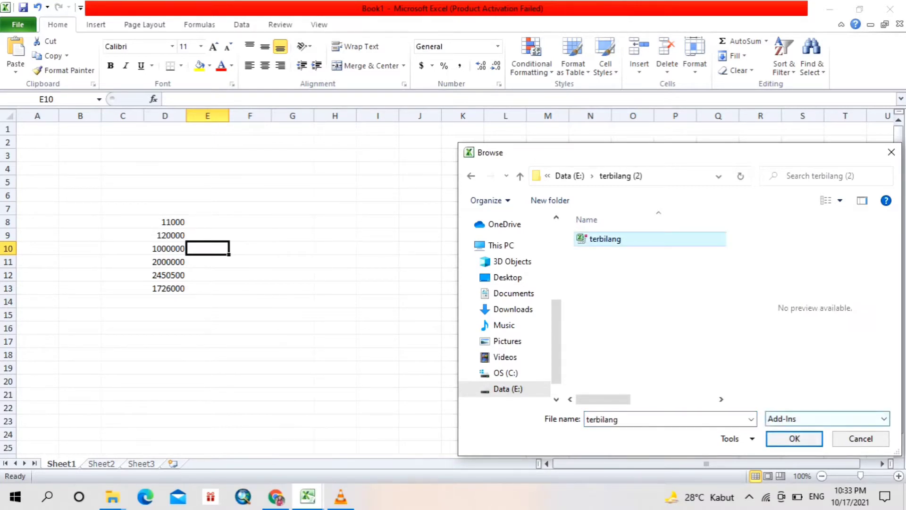
pyautogui.click(795, 439)
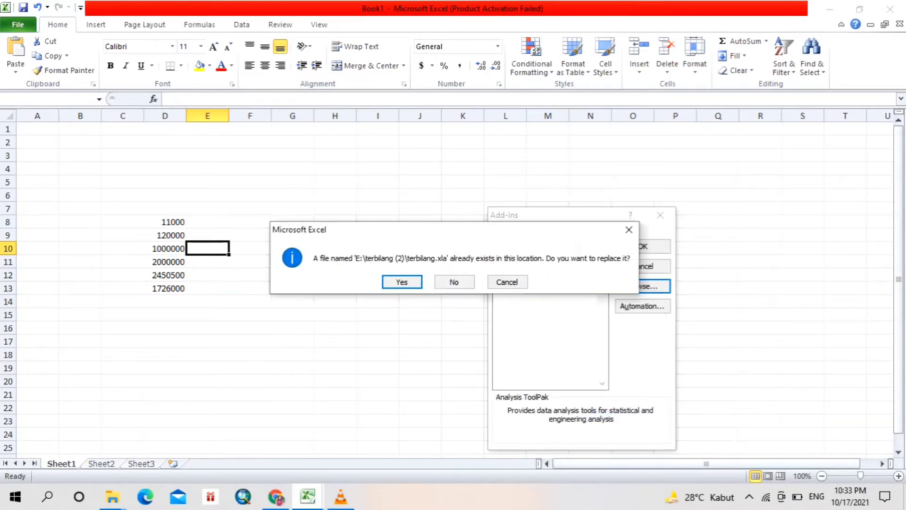
pyautogui.press('Return')
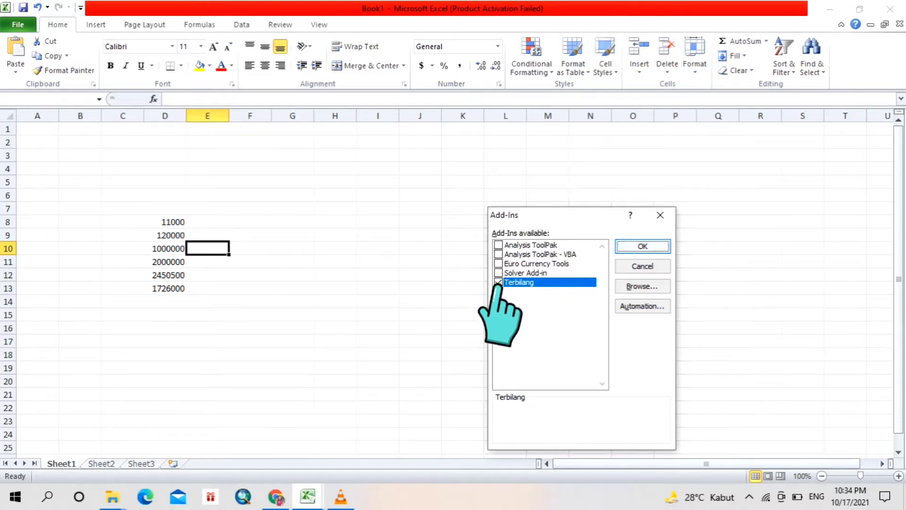
pyautogui.press('Return')
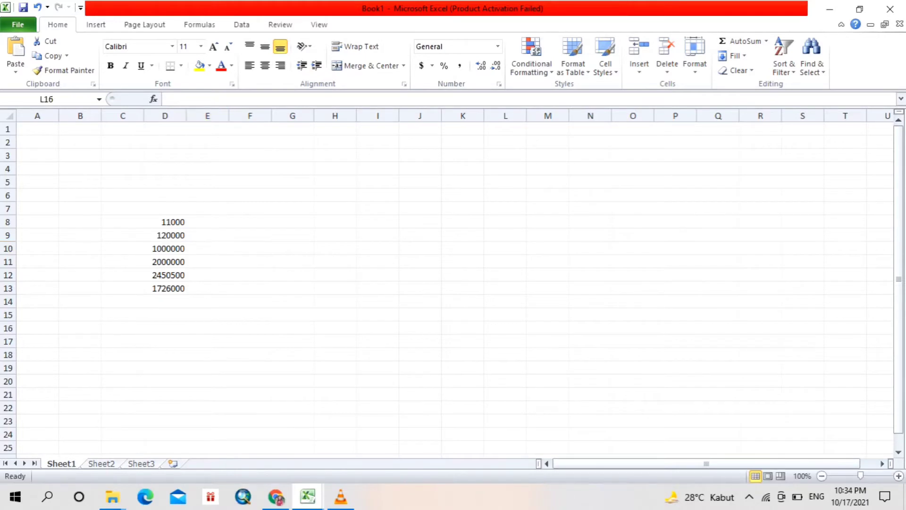
# - Enter the formula =terbilang(D8) in cell E8 to spell out the number in D8
pyautogui.click(207, 222)
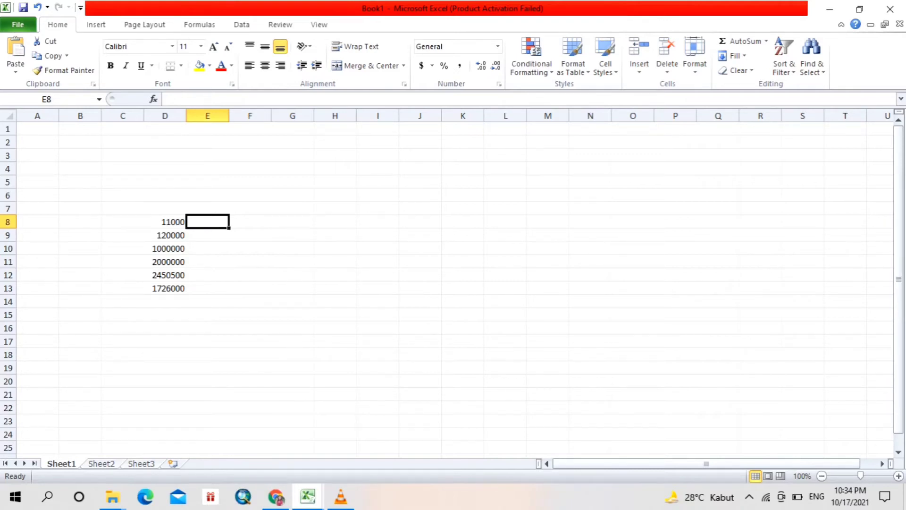
pyautogui.write('=te')
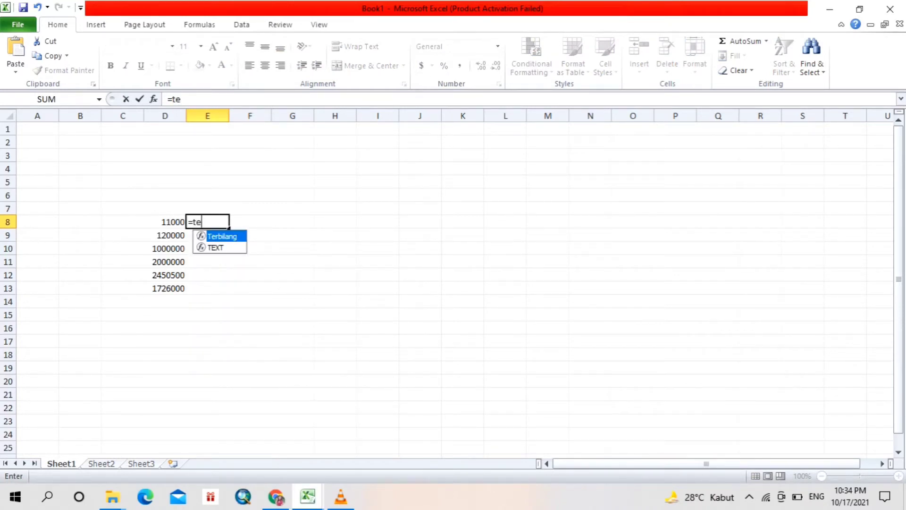
pyautogui.write('rbilang')
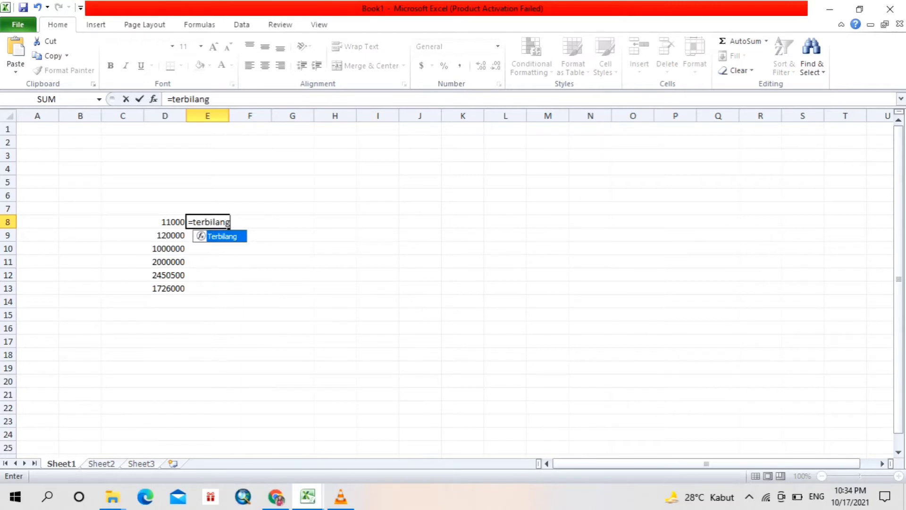
pyautogui.write('(')
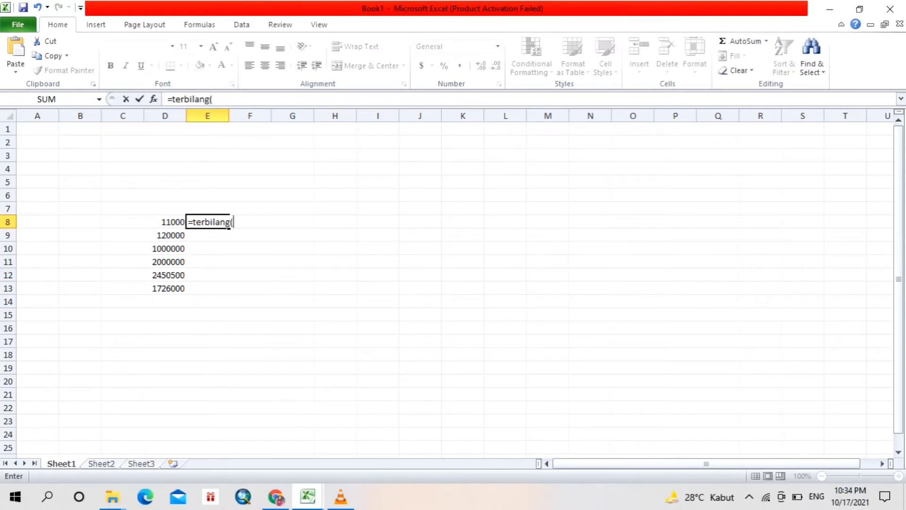
pyautogui.press('Left')
pyautogui.write(')')
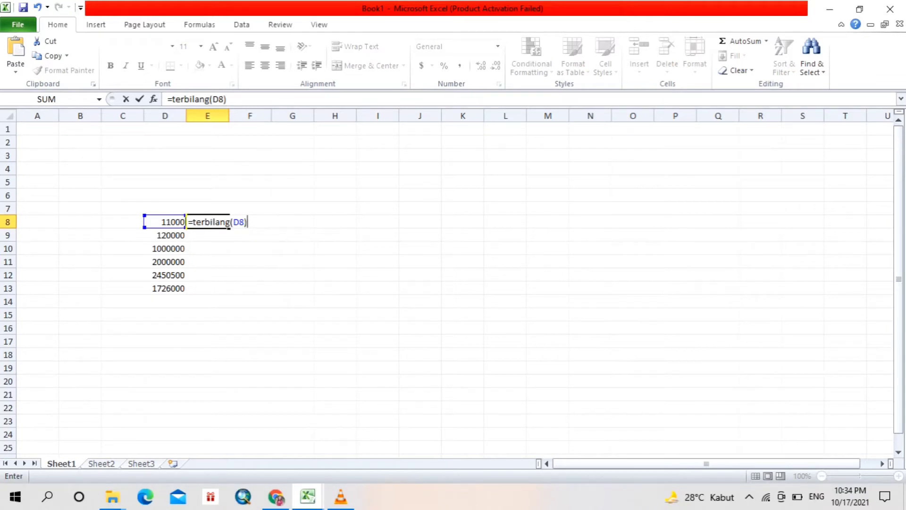
pyautogui.press('Return')
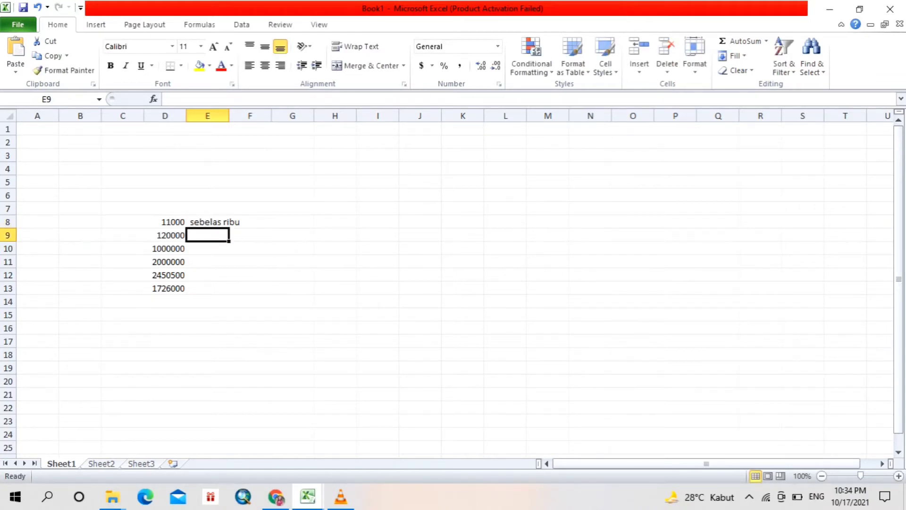
# - Widen column D slightly and open the additional accounting format settings for cells D8:D13
pyautogui.click(250, 222)
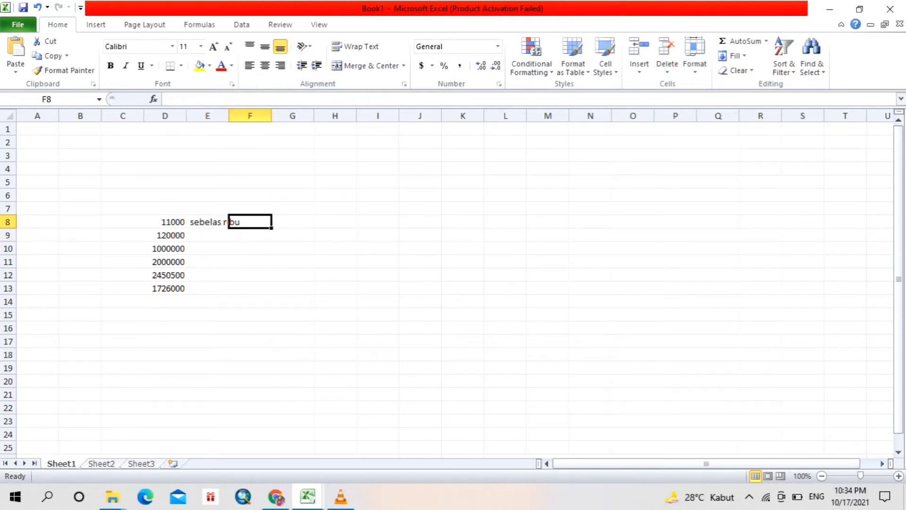
pyautogui.moveTo(186, 116); pyautogui.dragTo(209, 116)
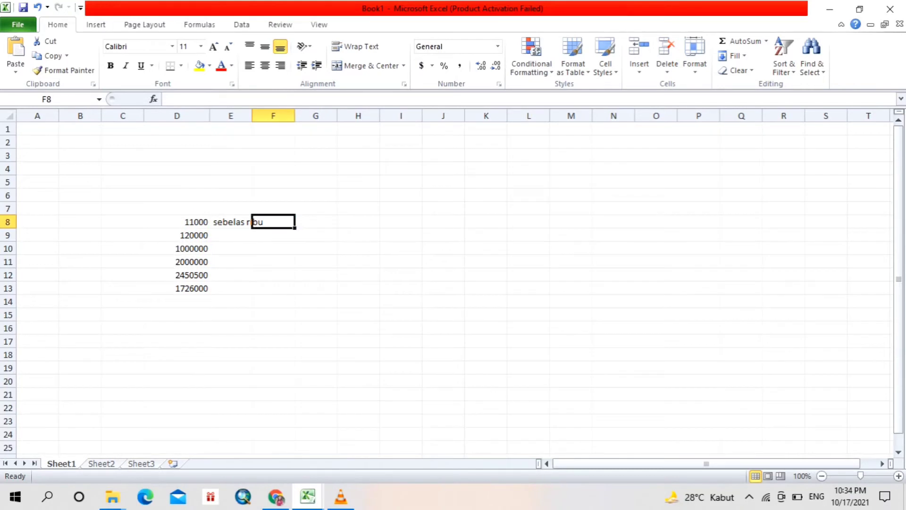
pyautogui.click(177, 221)
pyautogui.moveTo(177, 222); pyautogui.dragTo(177, 288)
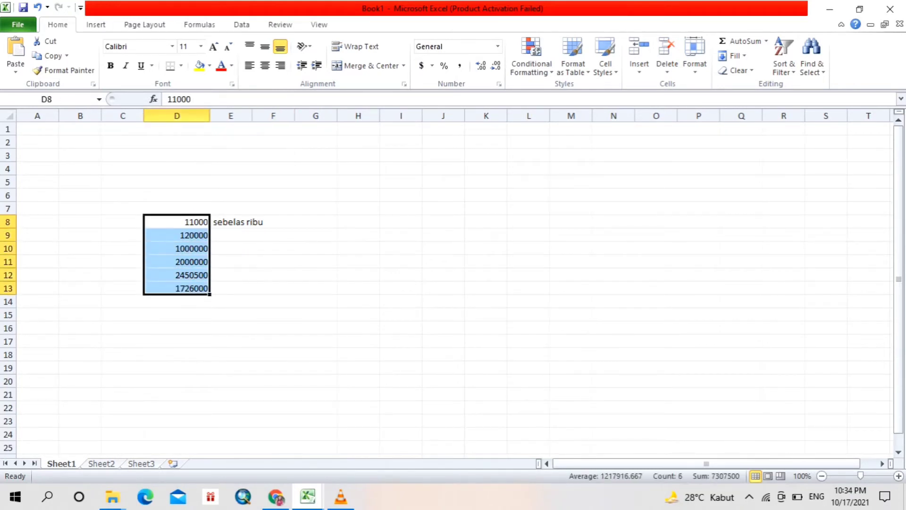
pyautogui.moveTo(177, 222); pyautogui.dragTo(177, 288)
pyautogui.click(177, 222)
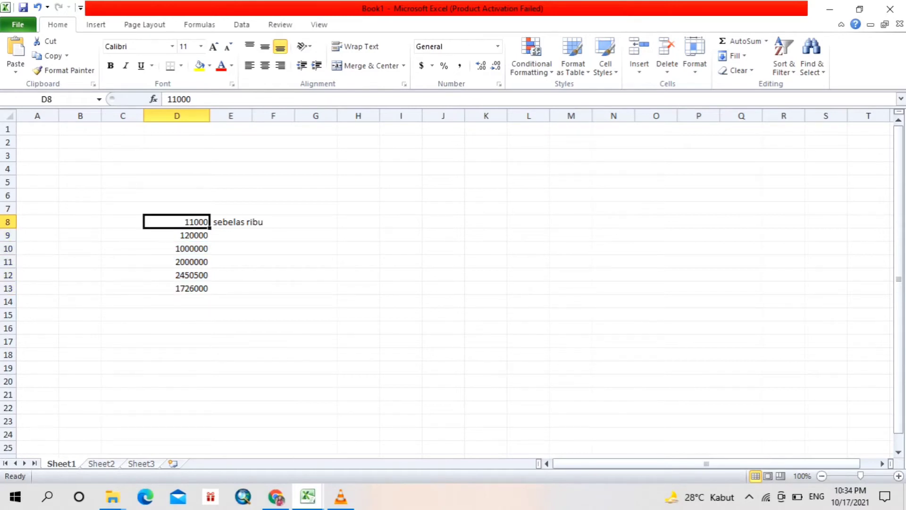
pyautogui.moveTo(177, 221); pyautogui.dragTo(177, 288)
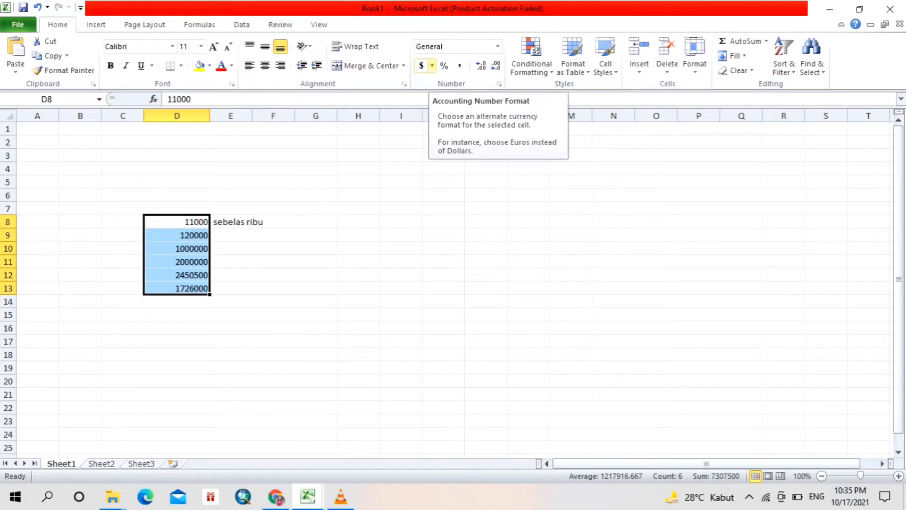
pyautogui.click(432, 66)
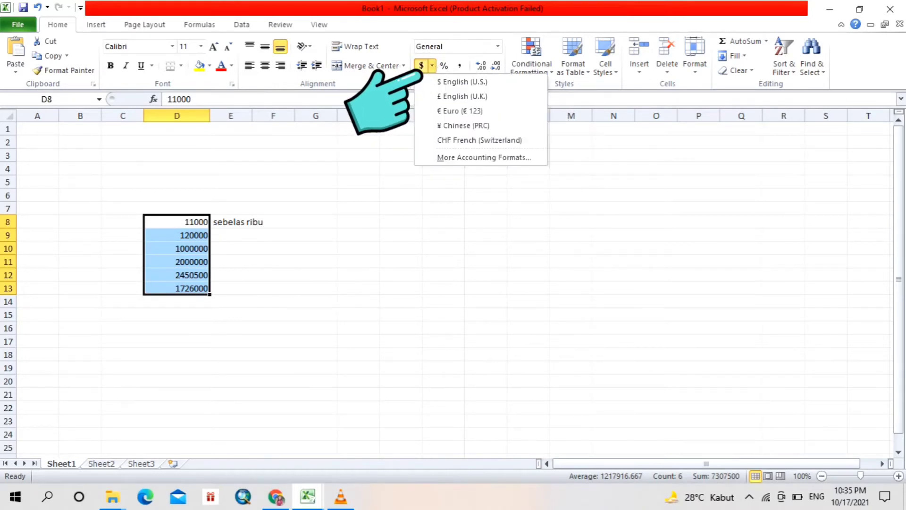
pyautogui.click(484, 158)
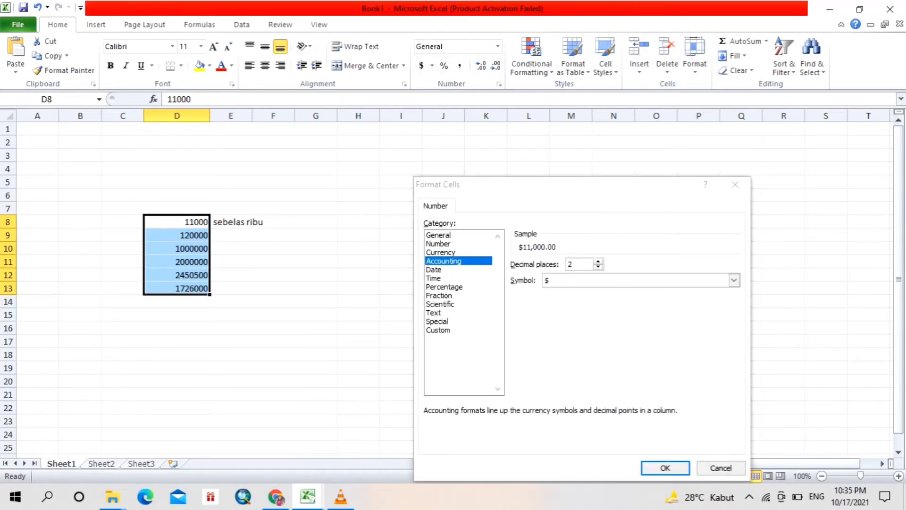
# - Apply the Accounting format with the Rp Indonesian currency symbol to cells D8:D13
pyautogui.click(734, 280)
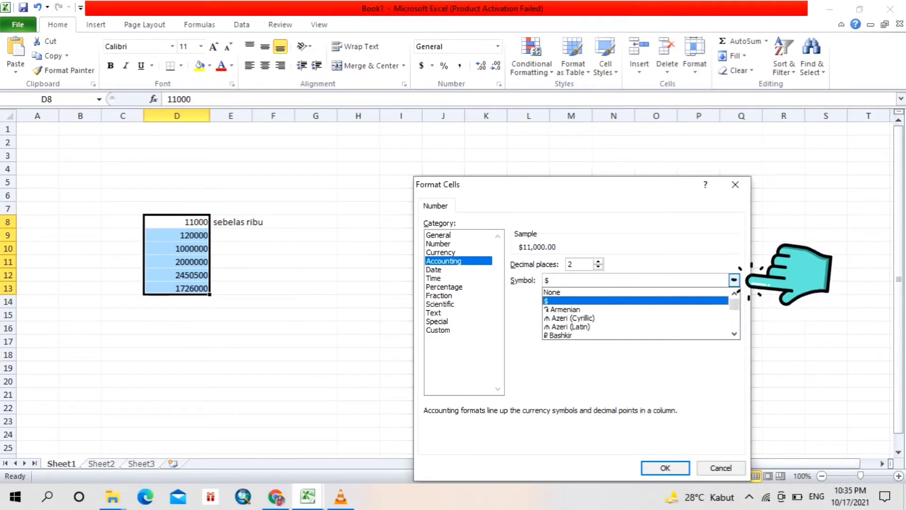
pyautogui.scroll(-10, 638, 314)
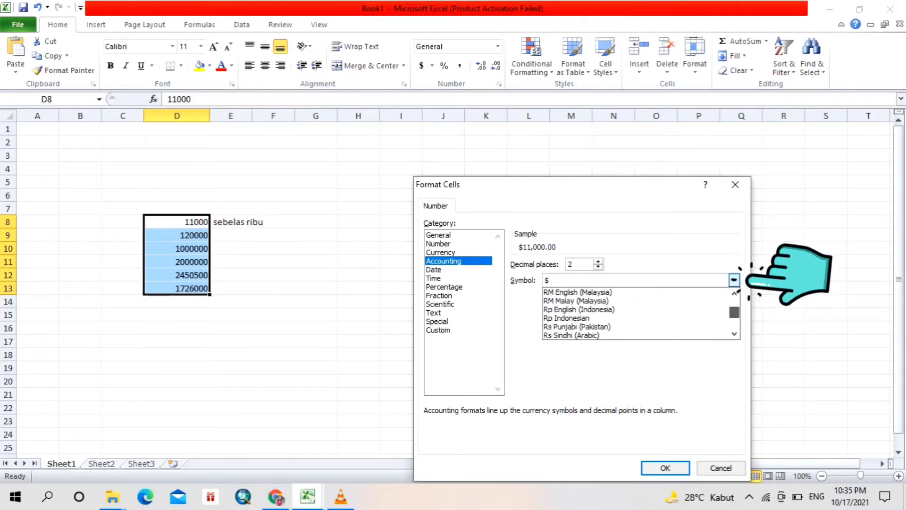
pyautogui.scroll(-15, 637, 314)
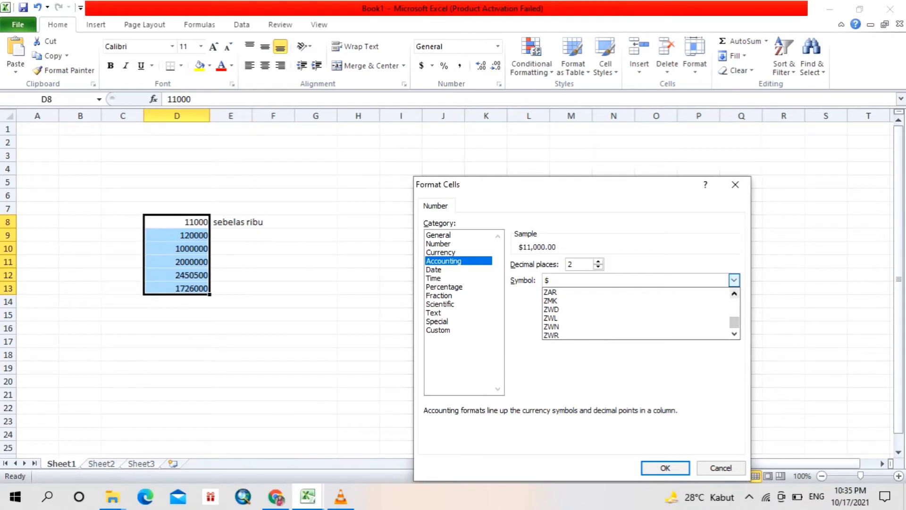
pyautogui.click(734, 293)
pyautogui.click(734, 293)
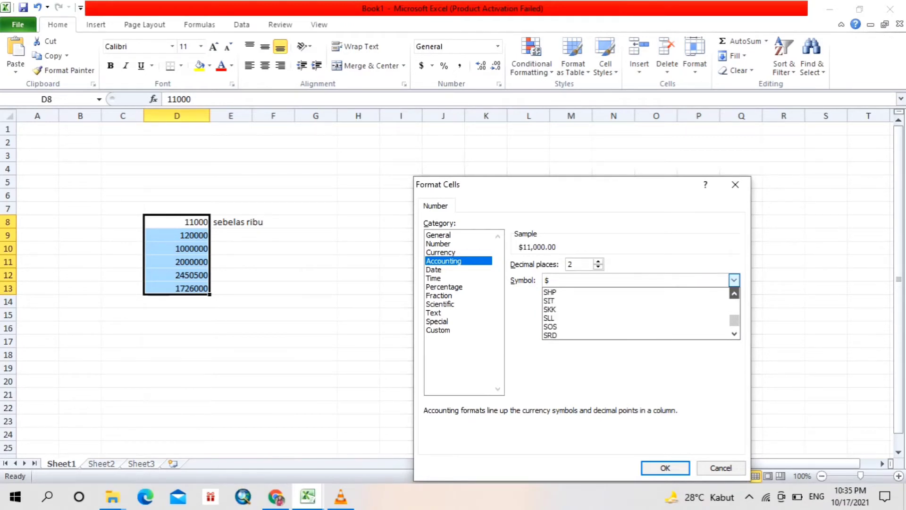
pyautogui.click(734, 293)
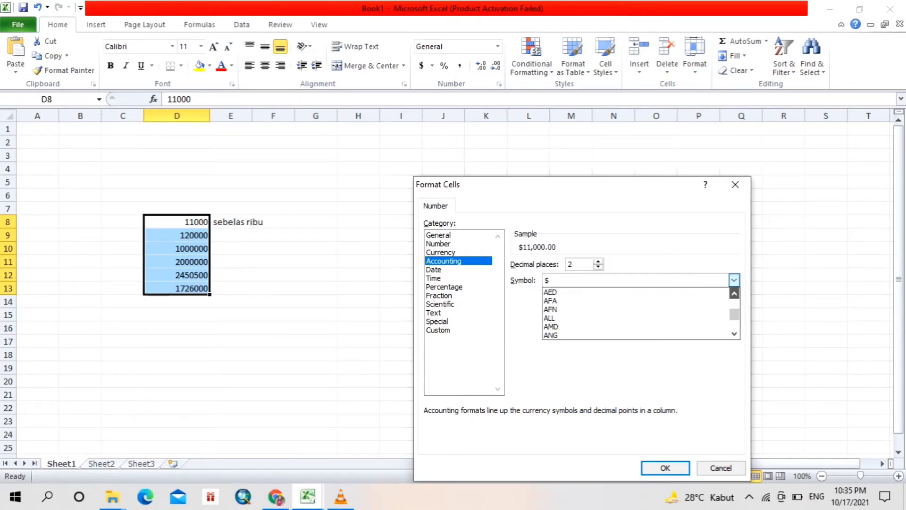
pyautogui.click(735, 293)
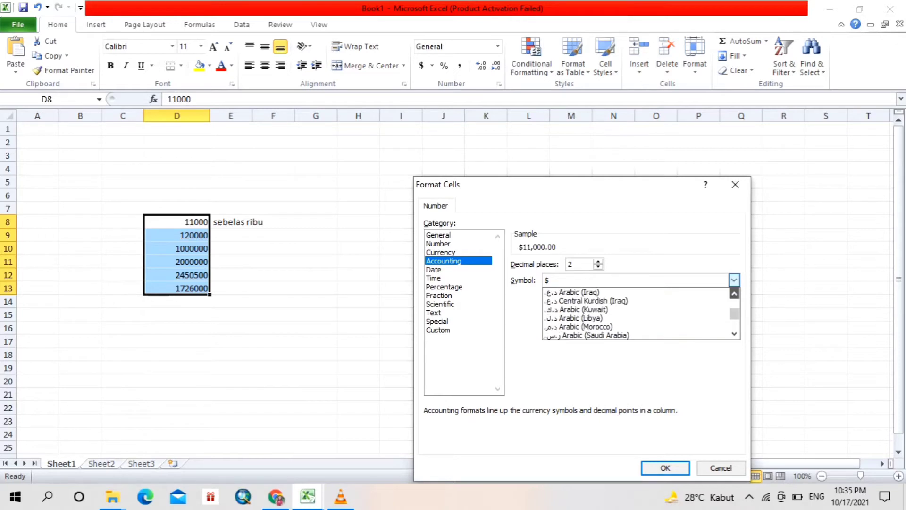
pyautogui.click(735, 293)
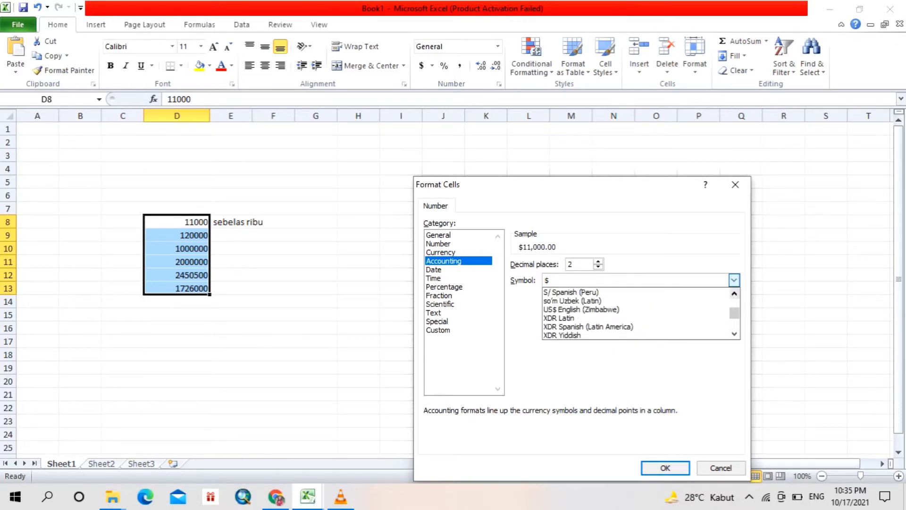
pyautogui.click(735, 294)
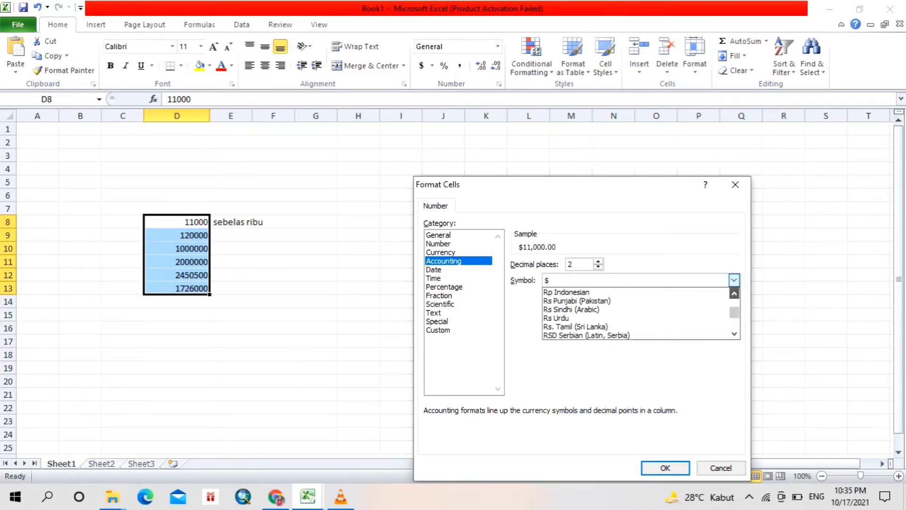
pyautogui.click(734, 294)
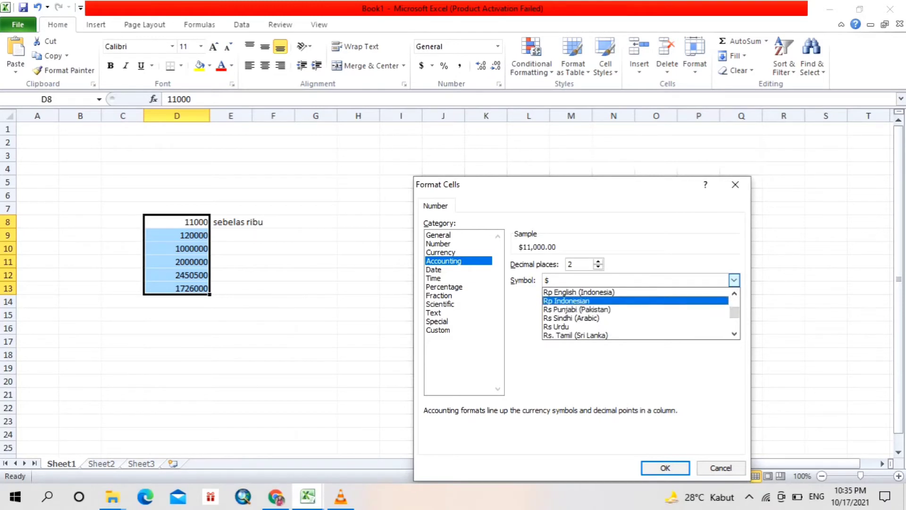
pyautogui.click(567, 300)
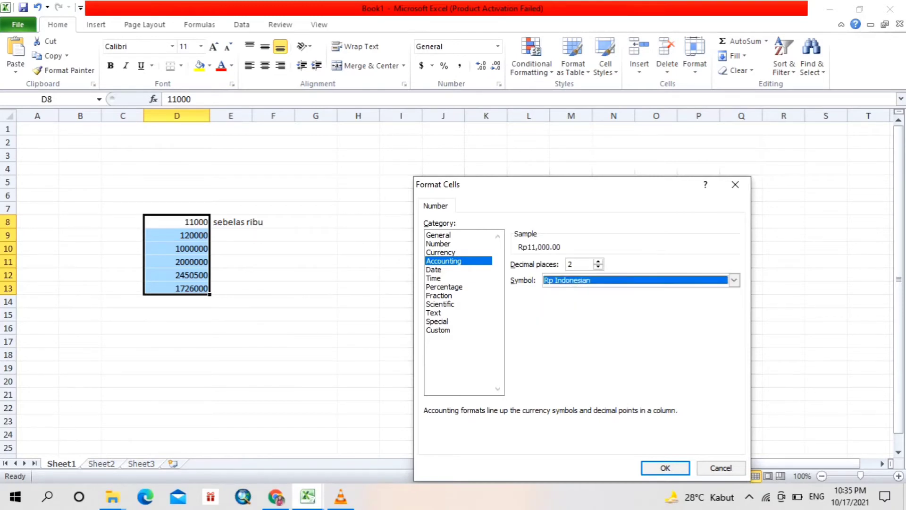
pyautogui.click(665, 467)
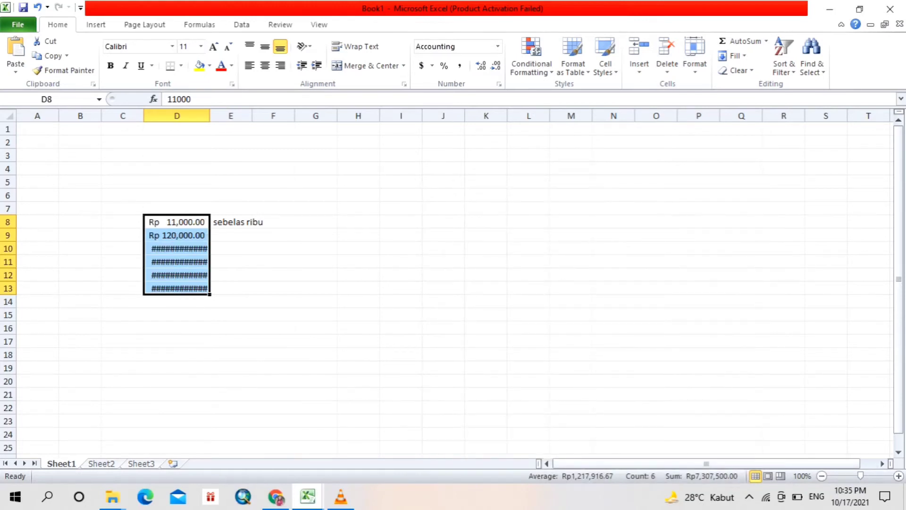
# - Widen column D to fit the full rupiah amounts and reduce D8:D13 to zero decimal places
pyautogui.moveTo(209, 116); pyautogui.dragTo(242, 116)
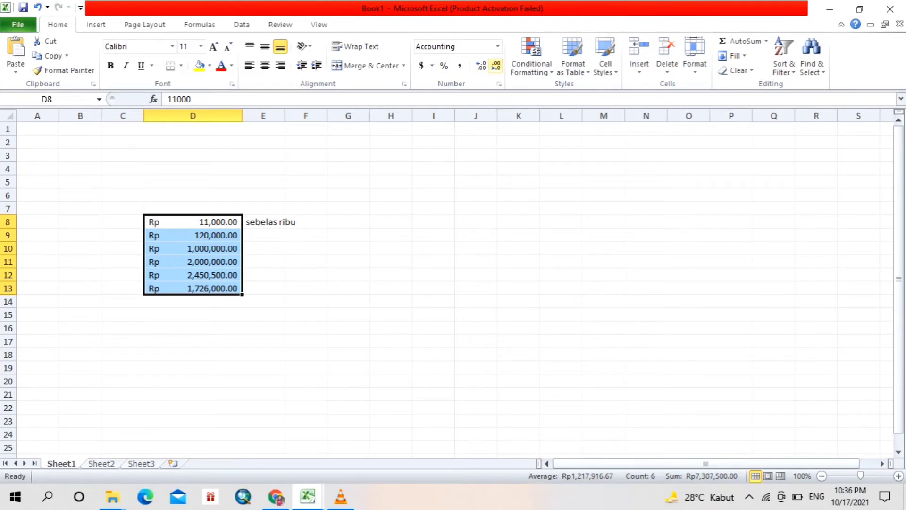
pyautogui.click(496, 65)
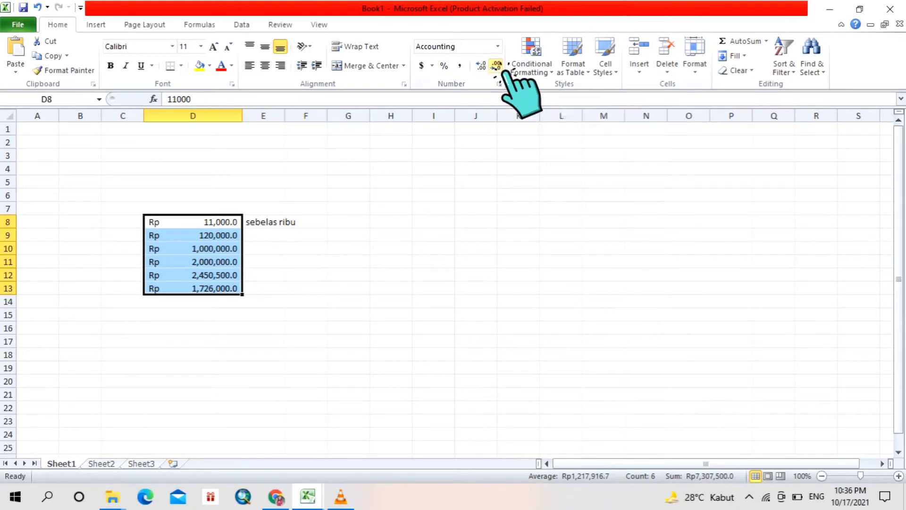
pyautogui.click(495, 65)
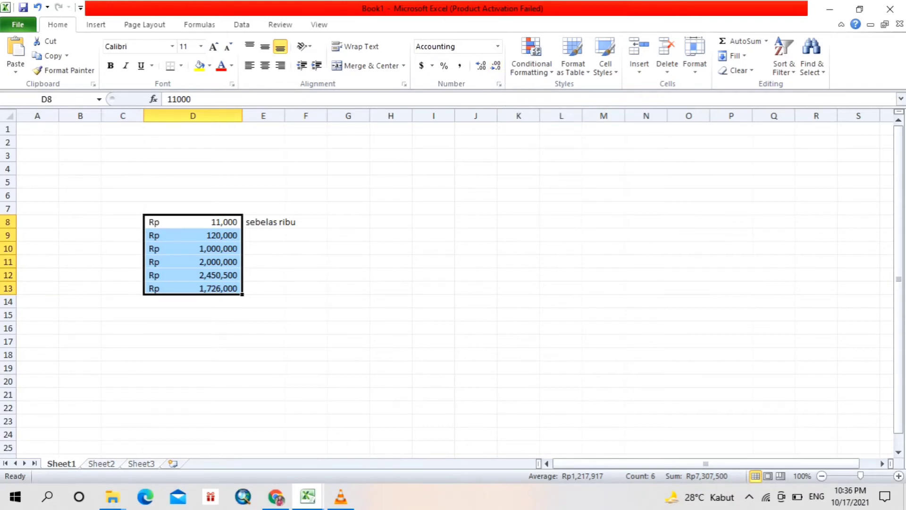
pyautogui.click(264, 222)
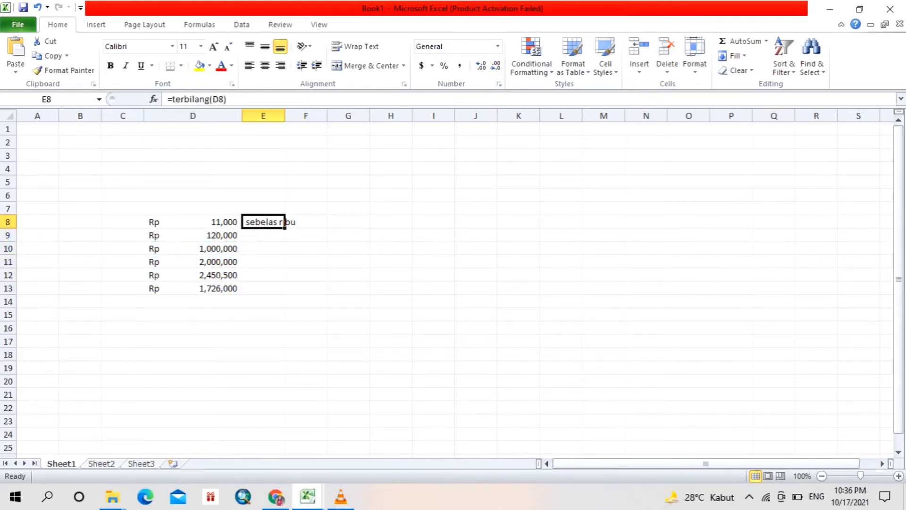
pyautogui.press('Right')
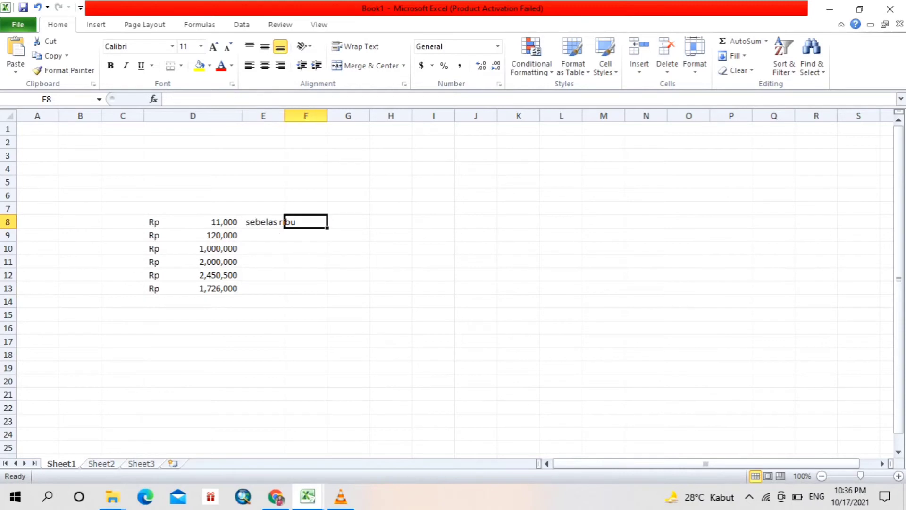
pyautogui.press('Down')
pyautogui.press('Down')
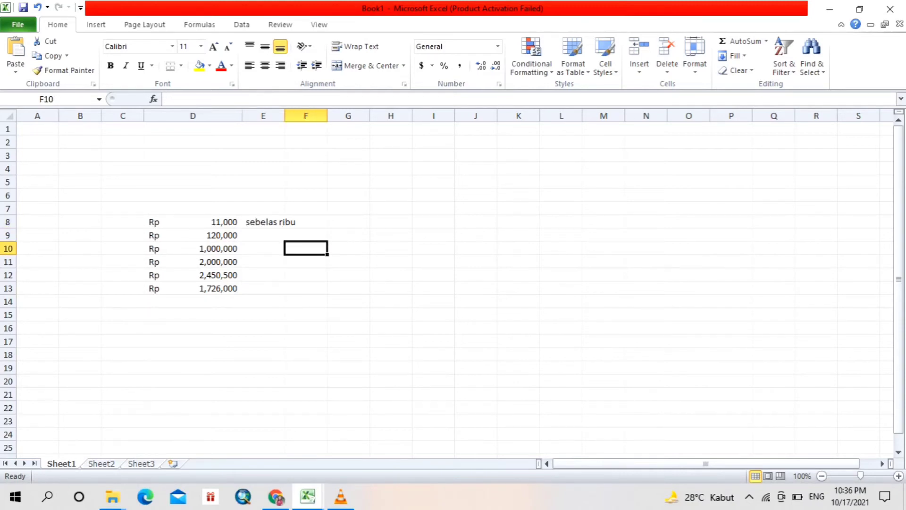
# - Widen column E and extend the formula in E8 to =terbilang(D8)& "Rupiah"
pyautogui.moveTo(285, 116); pyautogui.dragTo(371, 116)
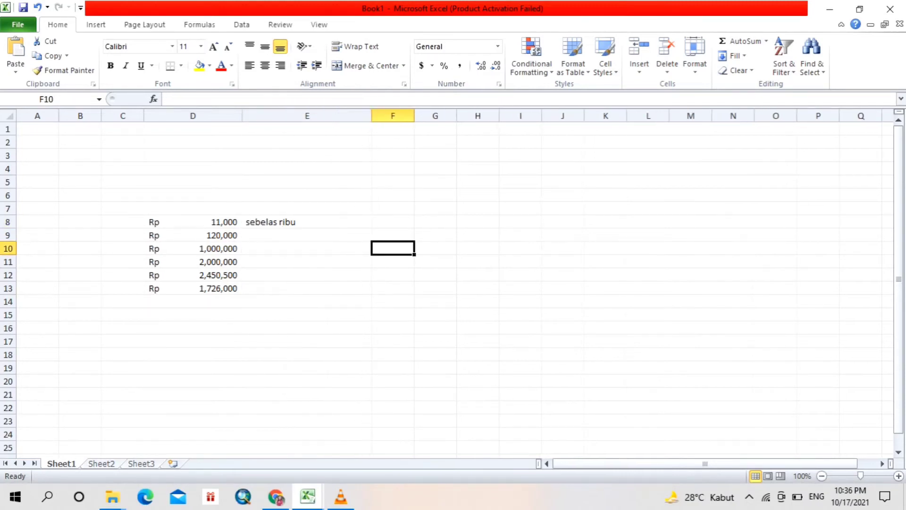
pyautogui.click(307, 222)
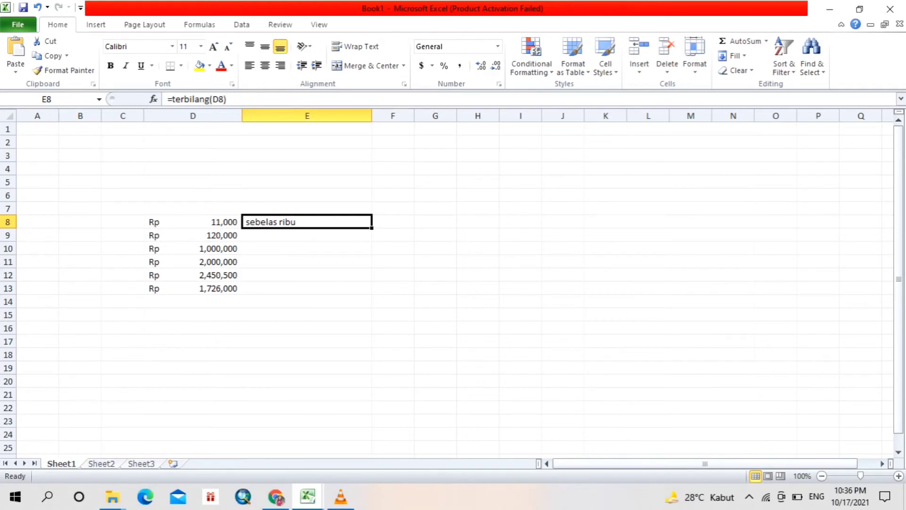
pyautogui.press('F2')
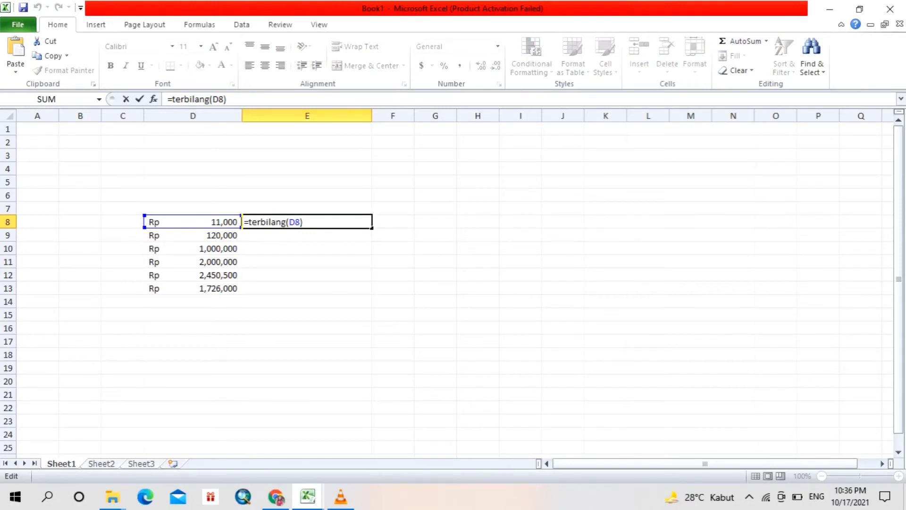
pyautogui.click(304, 222)
pyautogui.write('&')
pyautogui.write('"')
pyautogui.press('Left')
pyautogui.write('Ruo')
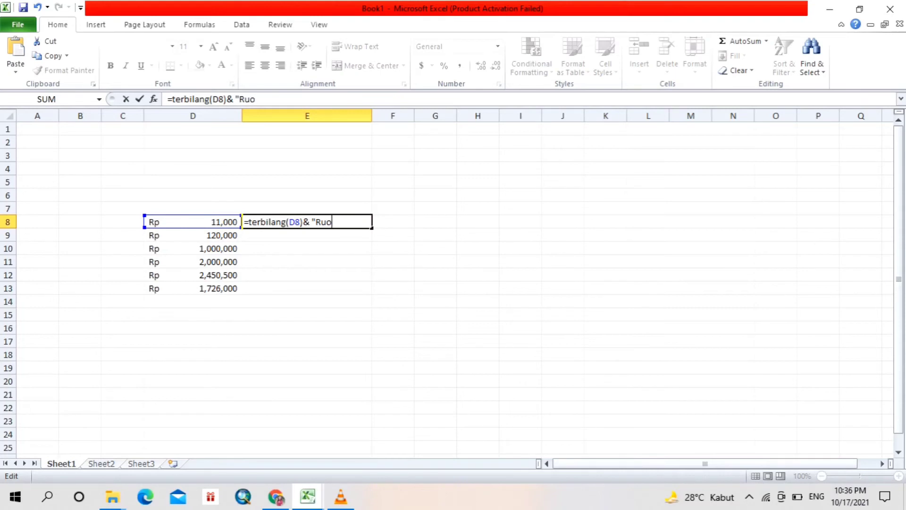
pyautogui.press('BackSpace')
pyautogui.write('piah"')
pyautogui.press('Return')
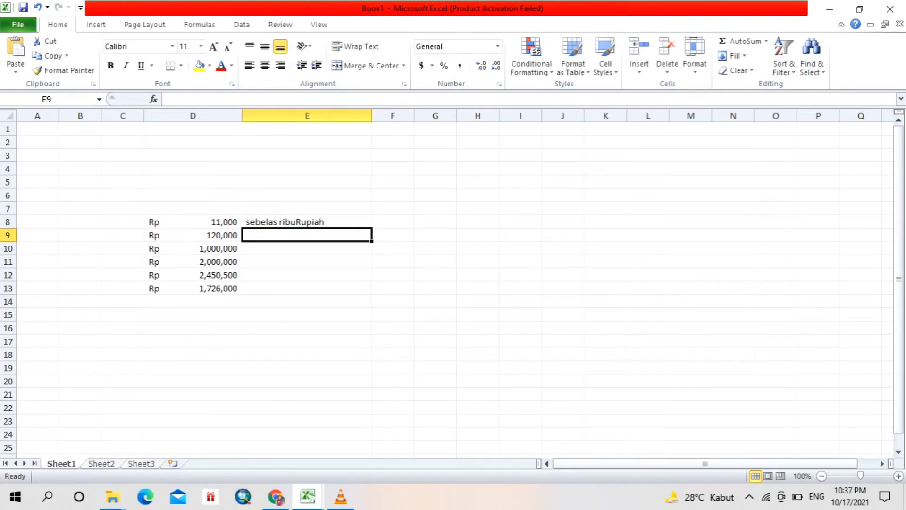
# - Insert a space before Rupiah inside the quoted text of the E8 formula, making it =terbilang(D8)& " Rupiah"
pyautogui.click(307, 222)
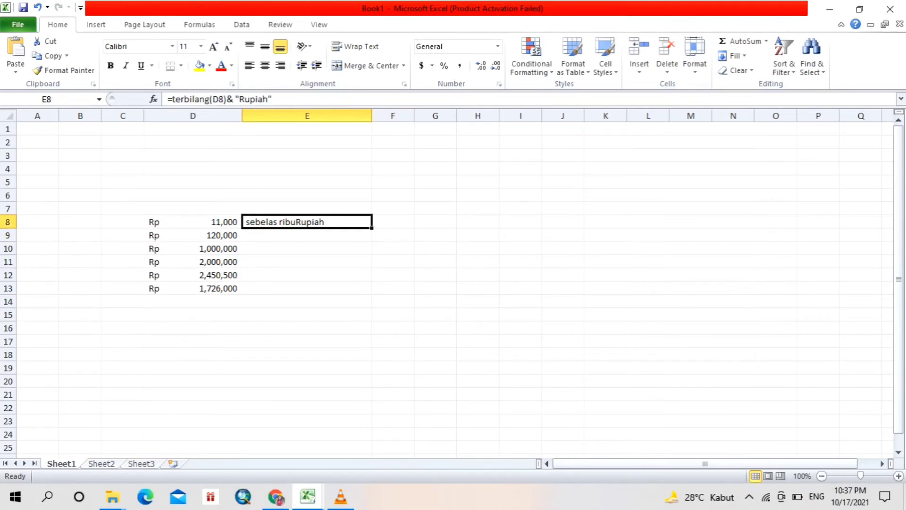
pyautogui.press('F2')
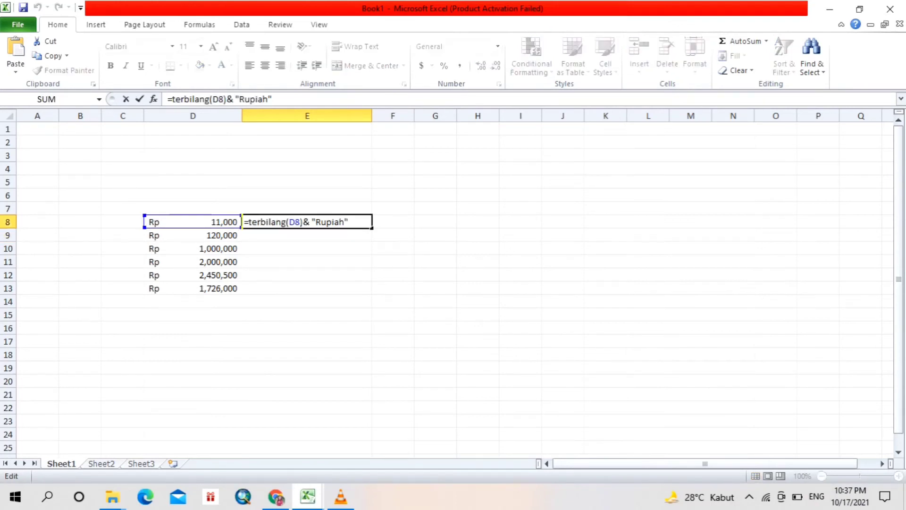
pyautogui.click(316, 222)
pyautogui.press('Return')
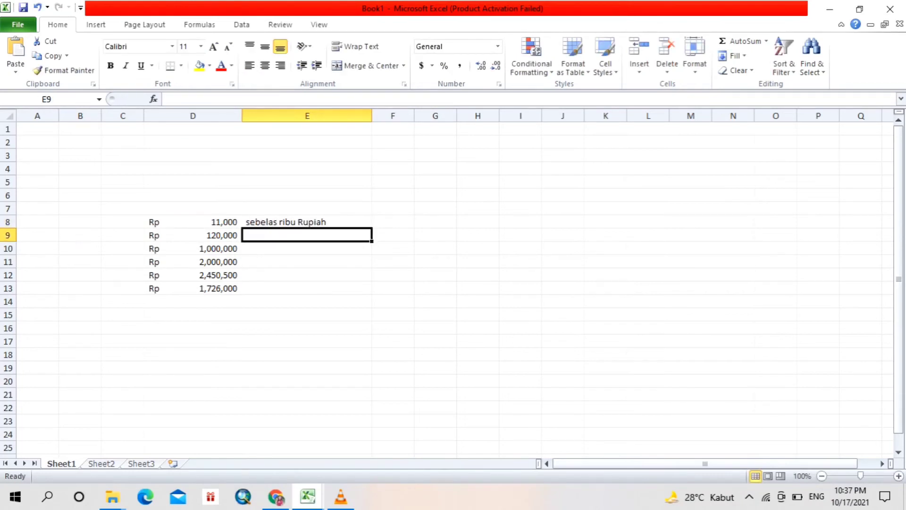
pyautogui.click(393, 222)
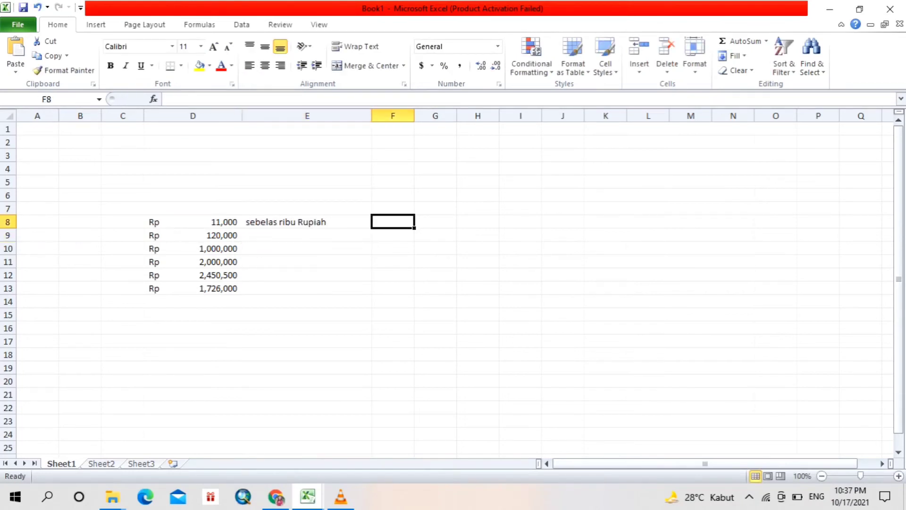
# - Fill the E8 formula down through E13 and recalculate the sheet
pyautogui.click(307, 222)
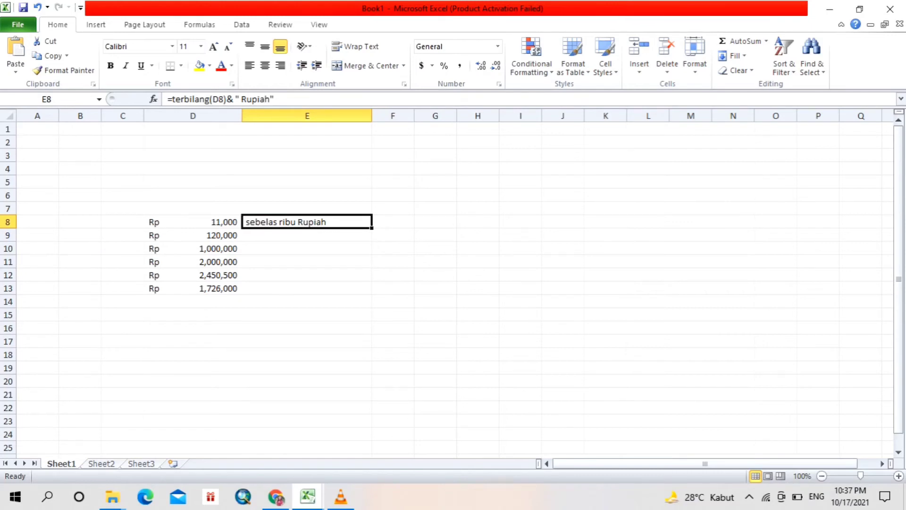
pyautogui.moveTo(371, 229); pyautogui.dragTo(371, 291)
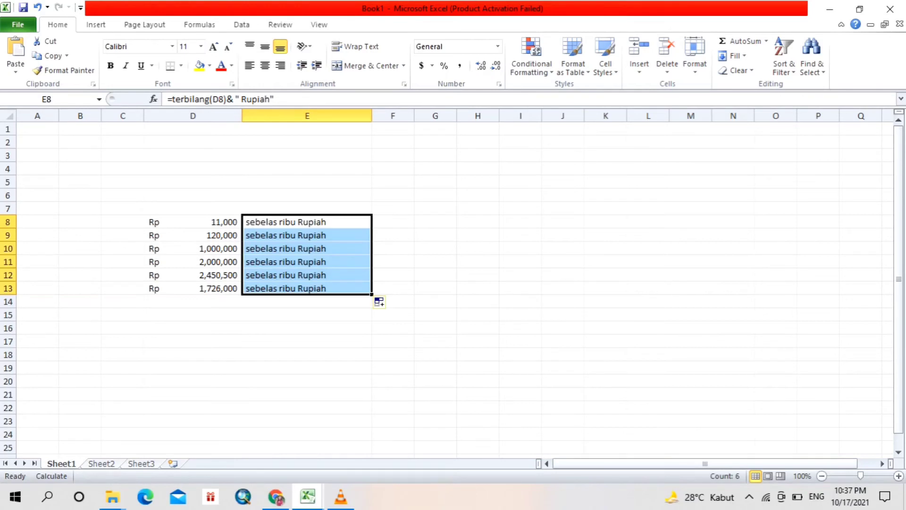
pyautogui.click(393, 289)
pyautogui.press('F9')
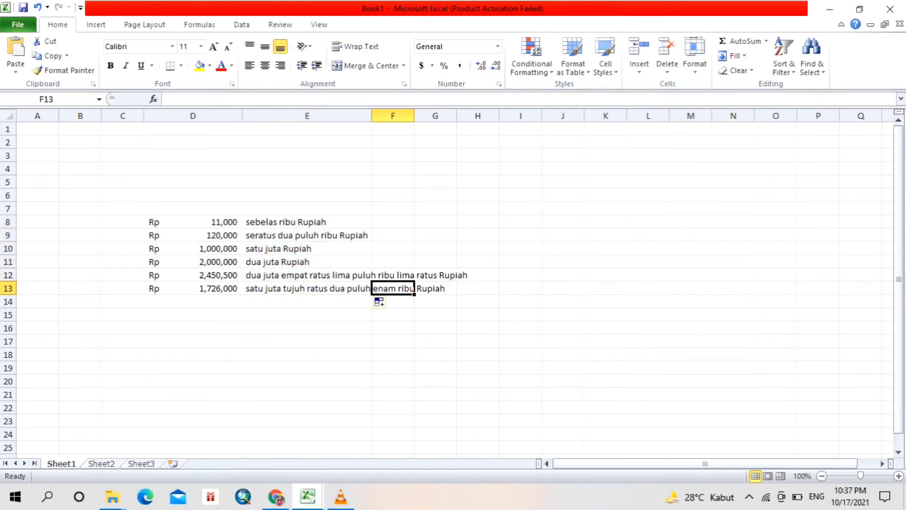
# - Widen column E so the longest spelled-out amount in E8:E13 fits within the column
pyautogui.moveTo(371, 116); pyautogui.dragTo(480, 116)
pyautogui.click(543, 222)
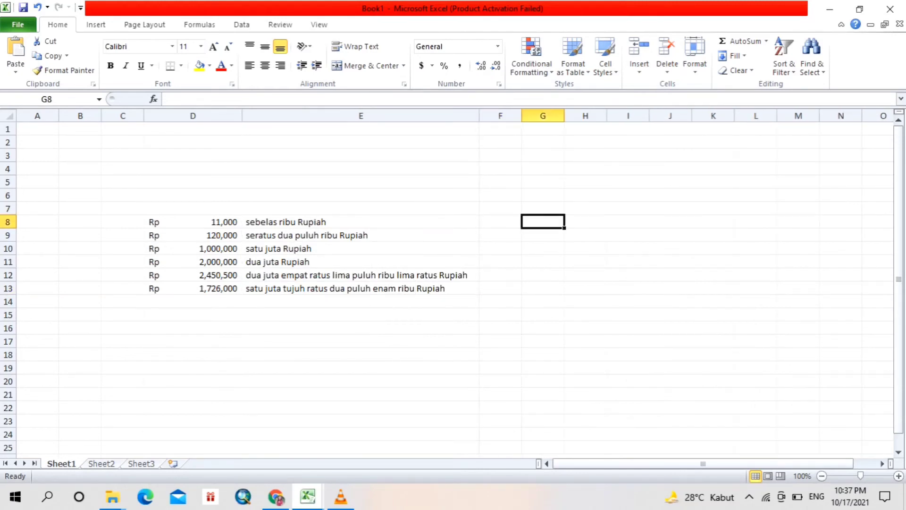
pyautogui.moveTo(360, 222); pyautogui.dragTo(361, 288)
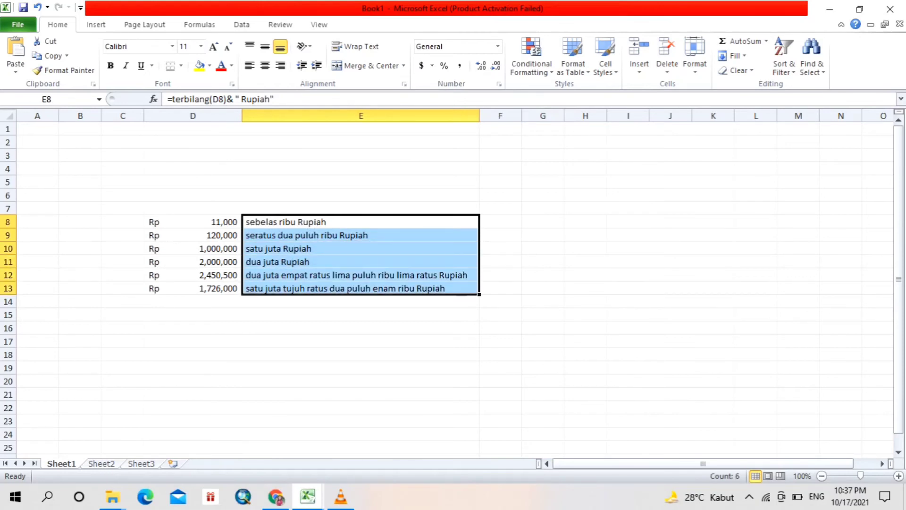
pyautogui.click(361, 289)
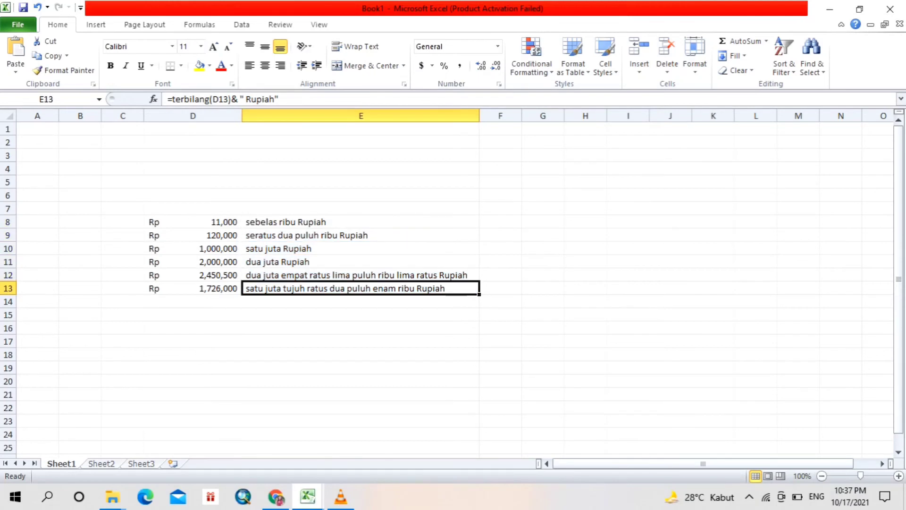
# - Wrap the E8 formula in UPPER as =upper(terbilang(D8)&" Rupiah"), accepting the proposed closing-parenthesis correction
pyautogui.doubleClick(277, 222)
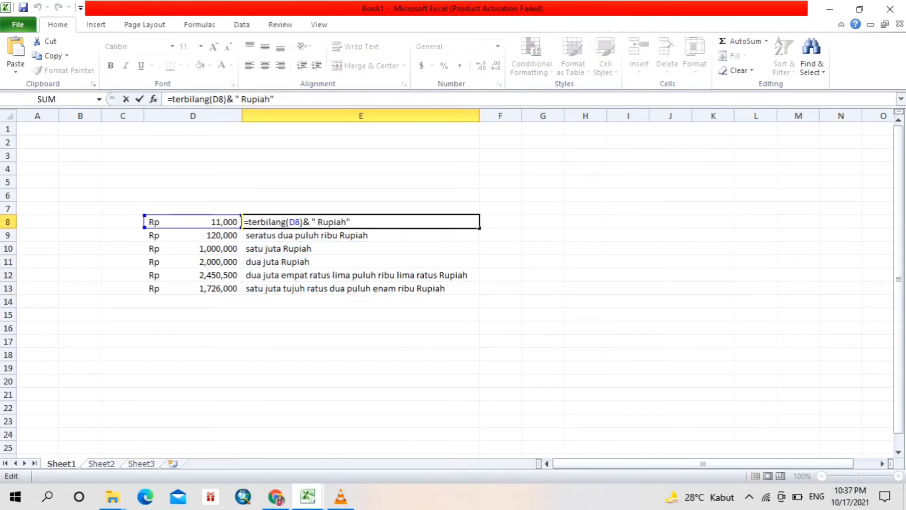
pyautogui.click(249, 222)
pyautogui.write('upper')
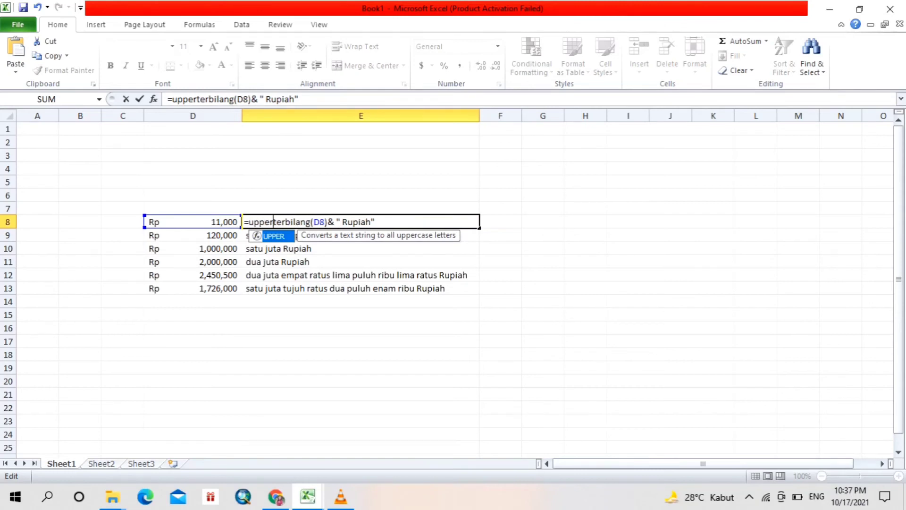
pyautogui.write('(')
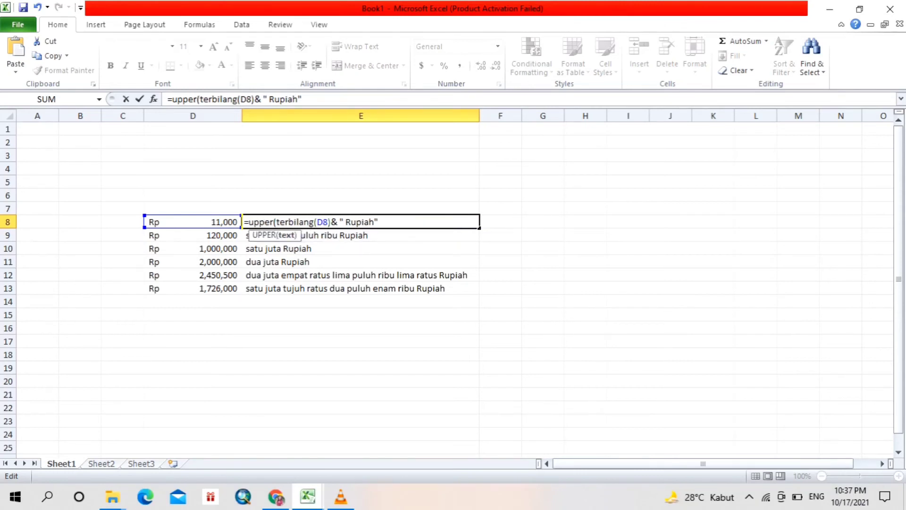
pyautogui.press('Return')
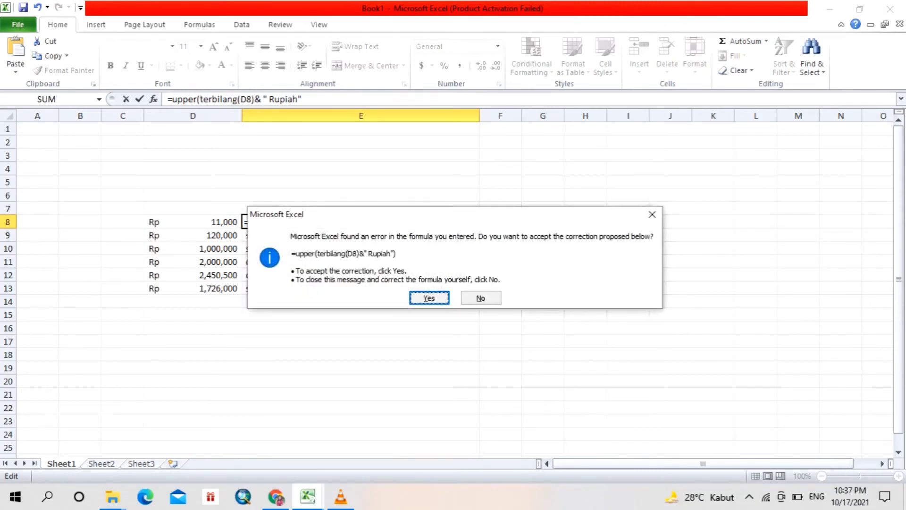
pyautogui.press('Return')
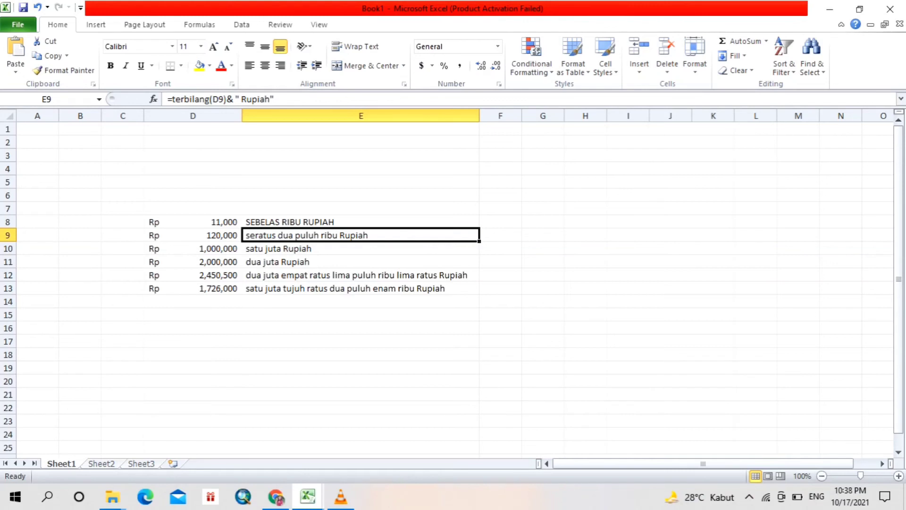
# - Wrap the E9 formula in PROPER as =proper(terbilang(D9)&" Rupiah"), accepting the proposed correction
pyautogui.doubleClick(303, 235)
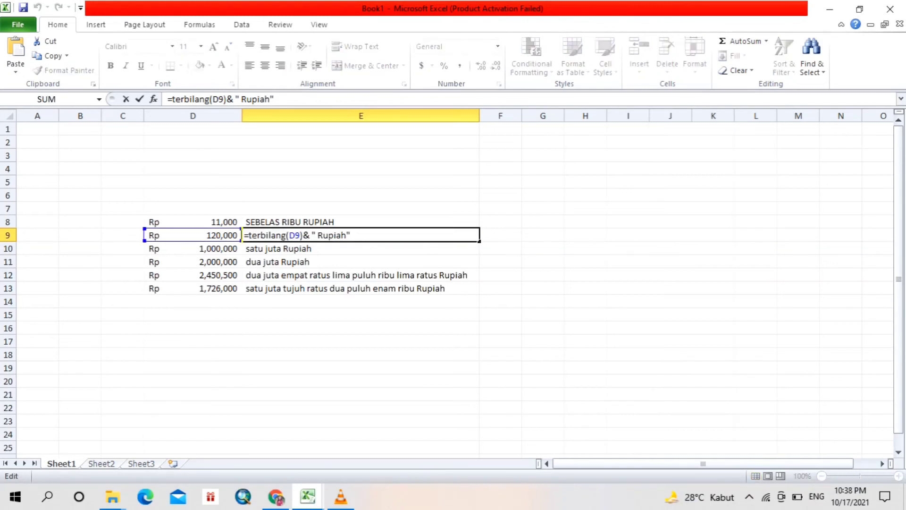
pyautogui.click(249, 235)
pyautogui.write('proper ')
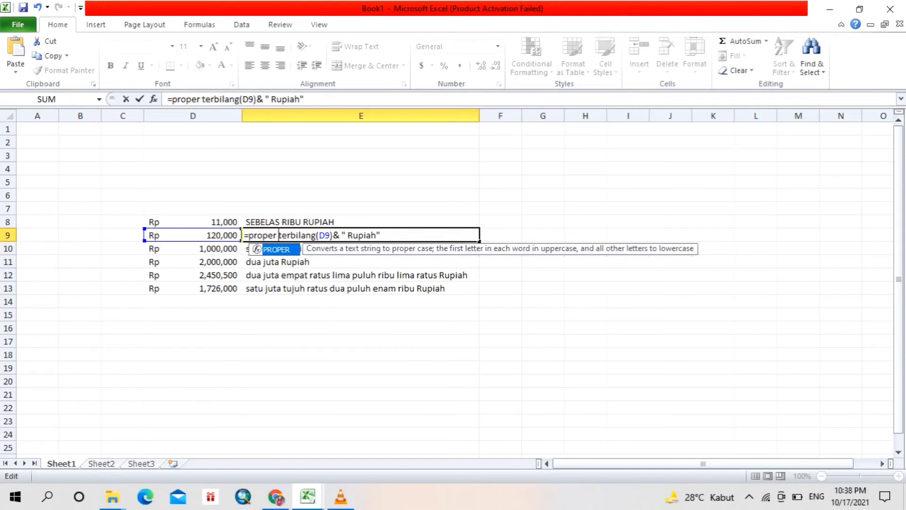
pyautogui.write('(')
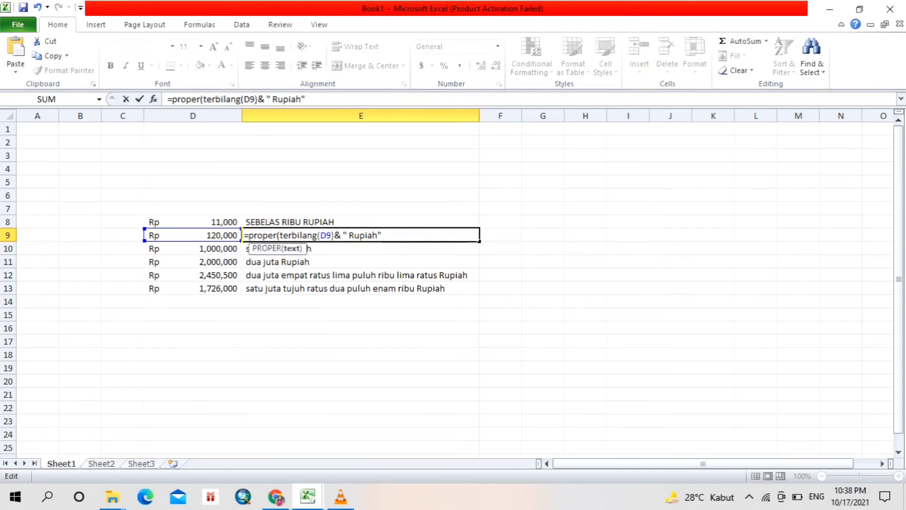
pyautogui.press('Return')
pyautogui.press('Return')
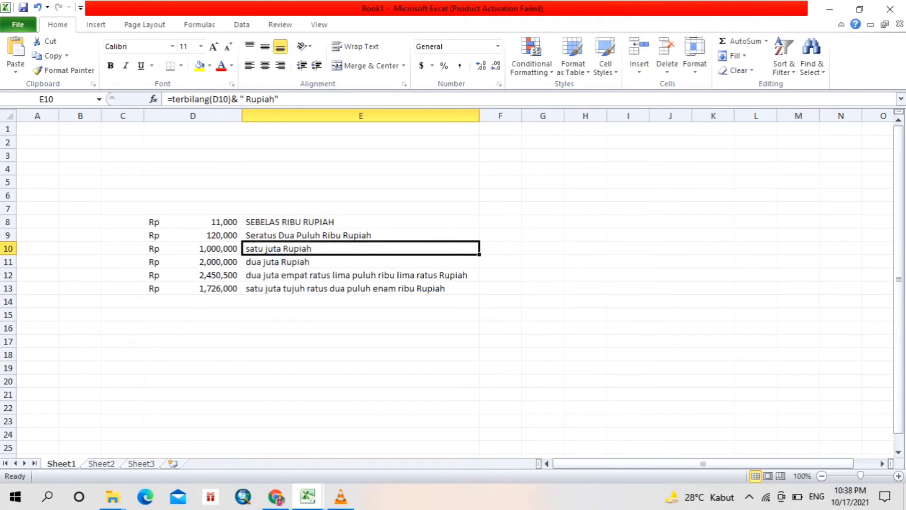
# - Fill the PROPER formula from E9 down through E13
pyautogui.click(361, 289)
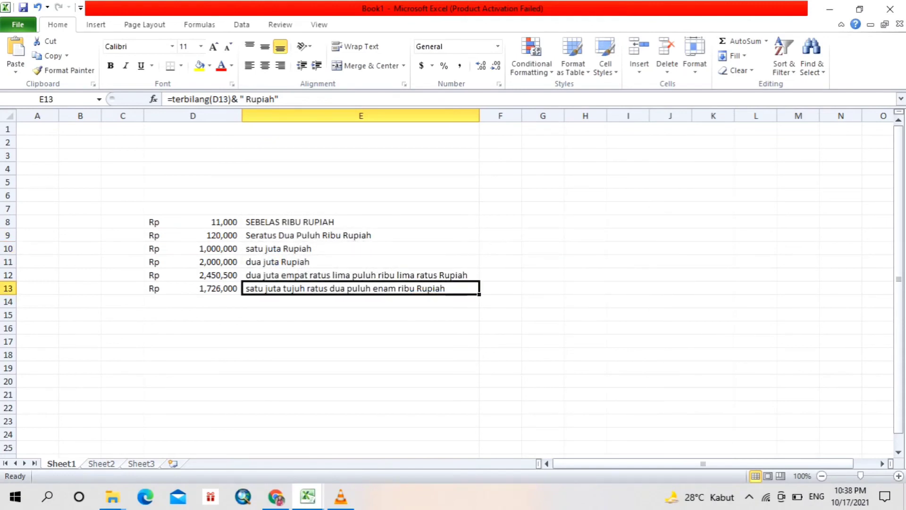
pyautogui.click(361, 235)
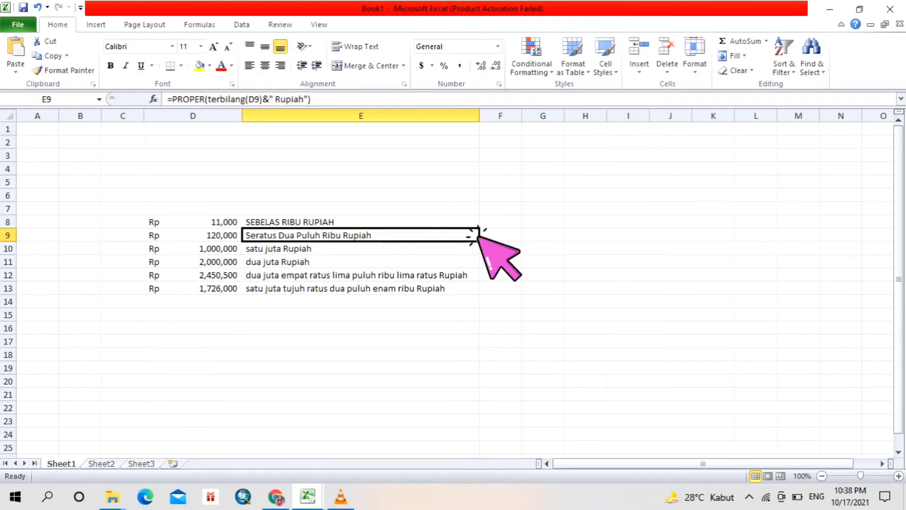
pyautogui.press('alt')
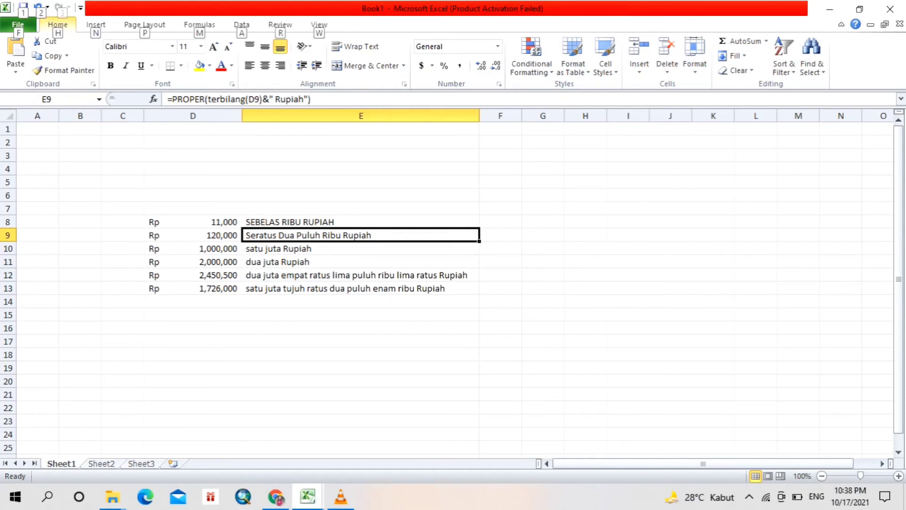
pyautogui.moveTo(479, 241); pyautogui.dragTo(479, 294)
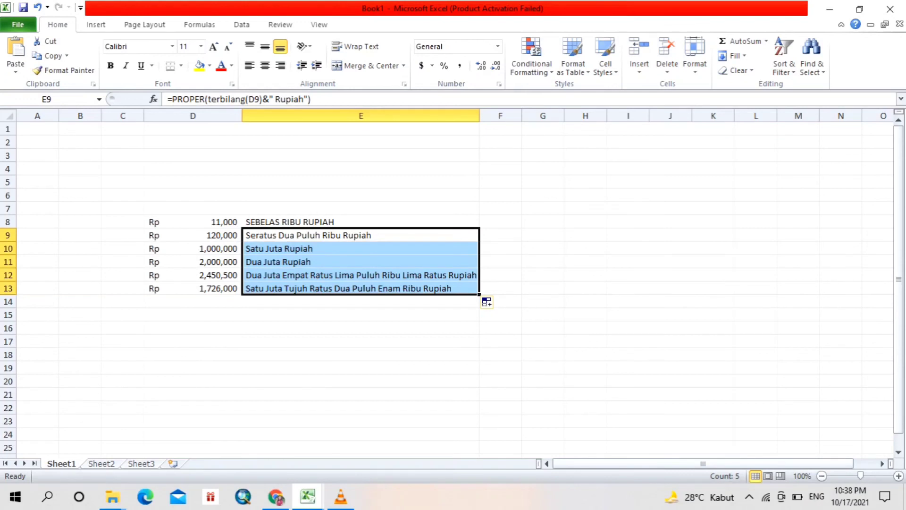
pyautogui.click(543, 288)
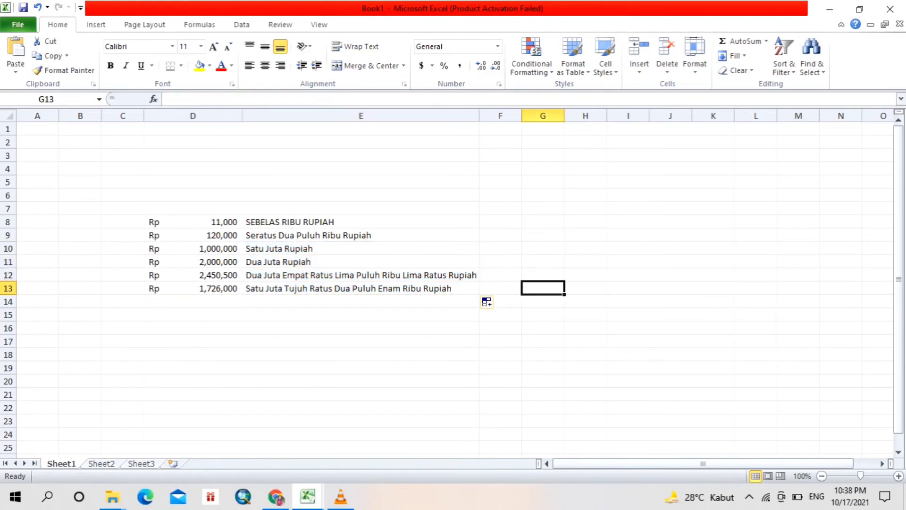